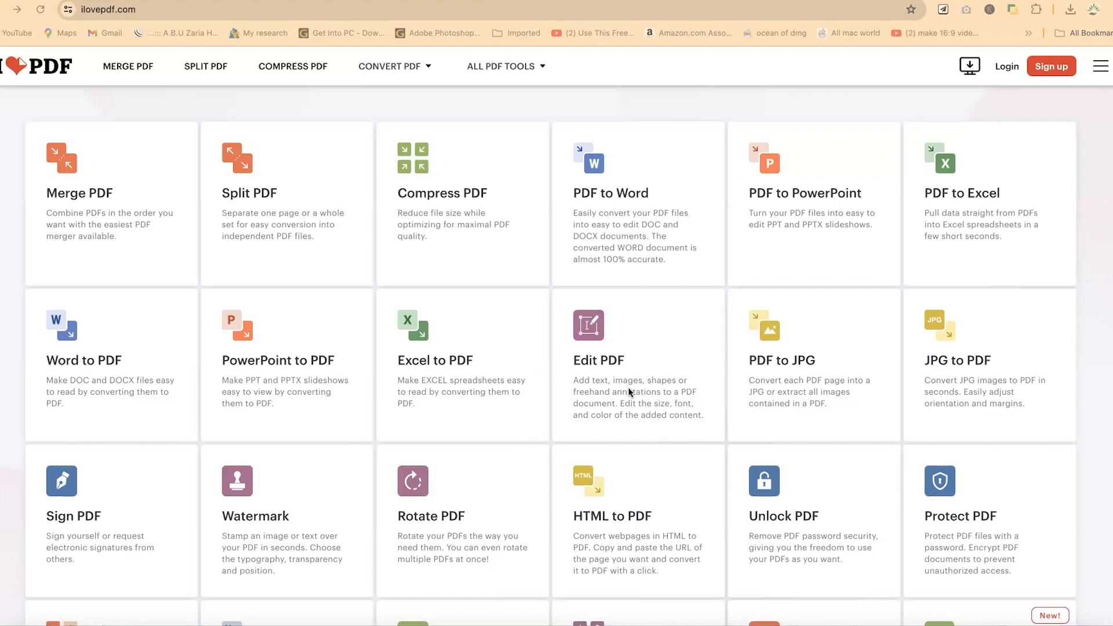
# Open the ilovepdf.com site in a new browser tab.
pyautogui.press('super+t')
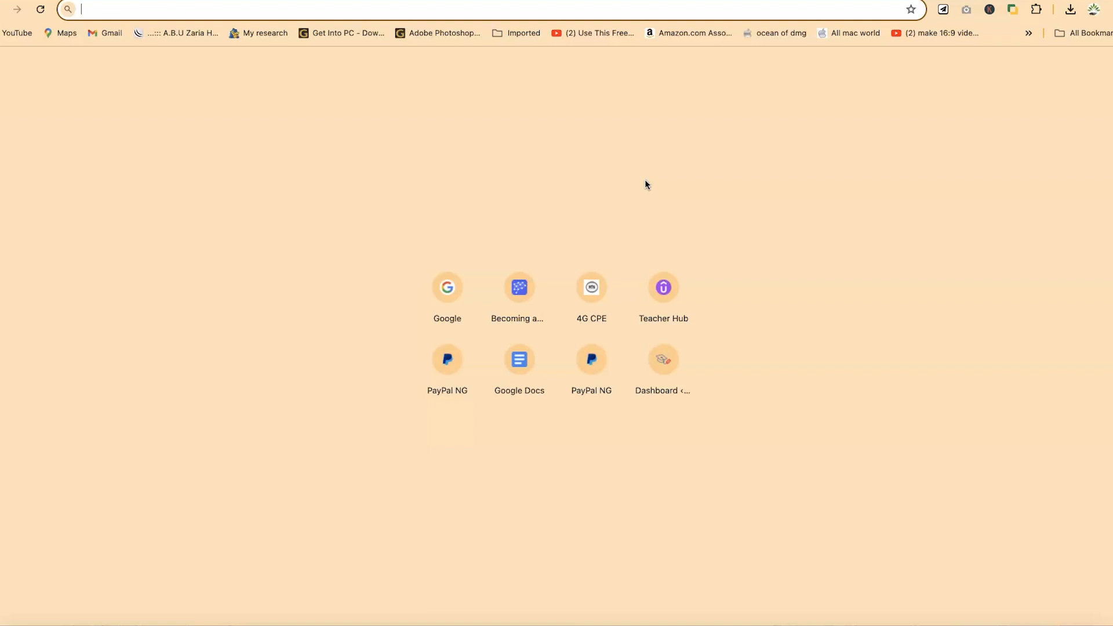
pyautogui.write('ilo')
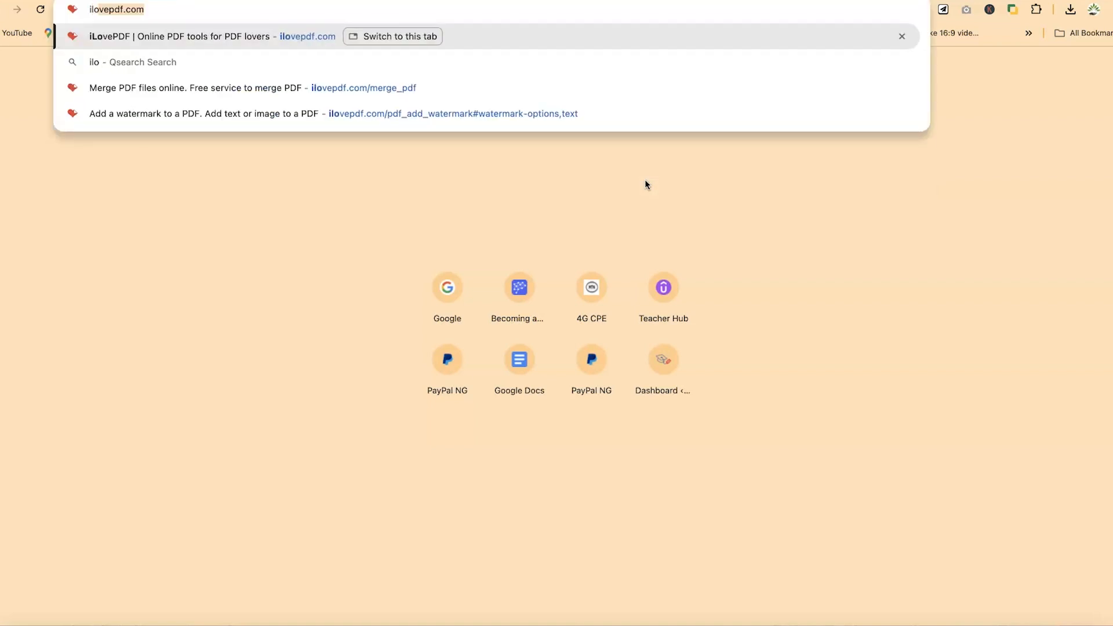
pyautogui.press('Return')
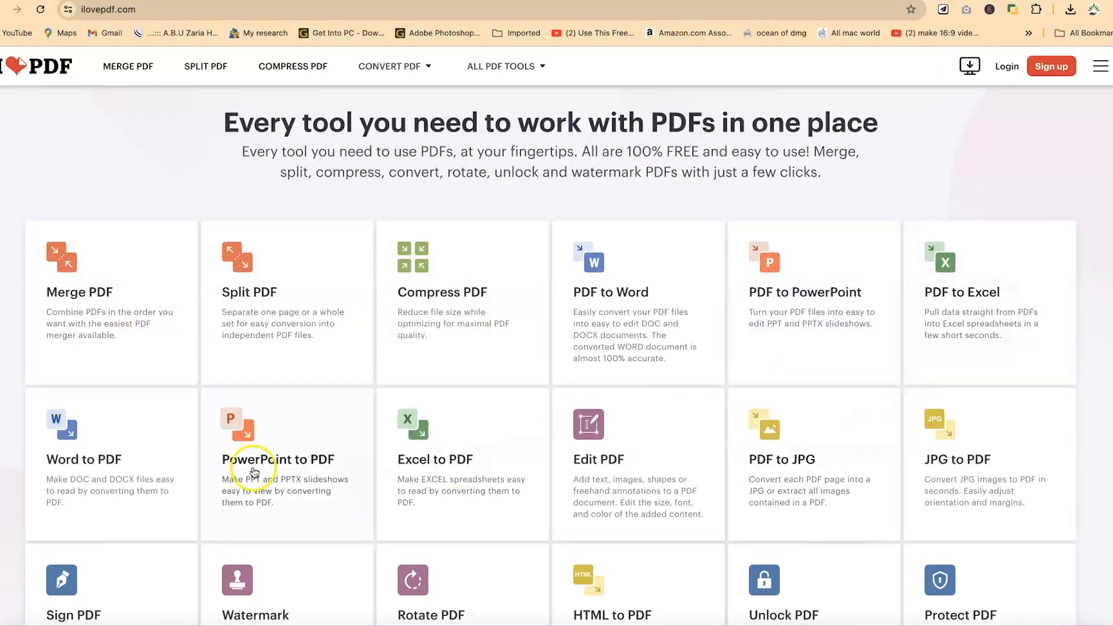
# Open the Edit PDF tool from the list of PDF tools.
pyautogui.scroll(-3, 194, 472)
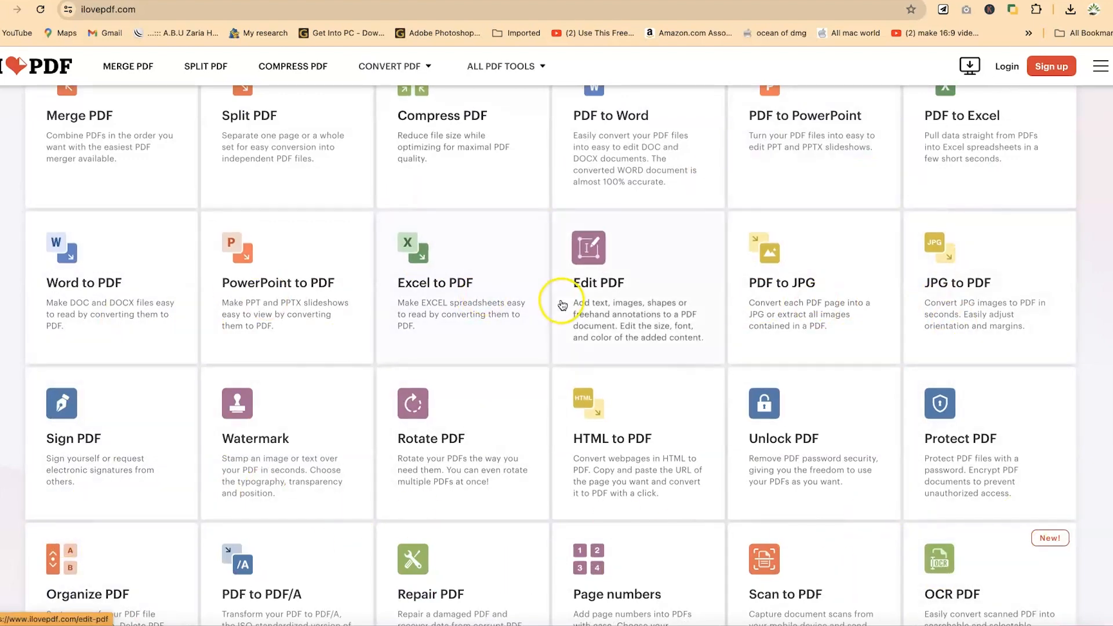
pyautogui.scroll(3, 422, 180)
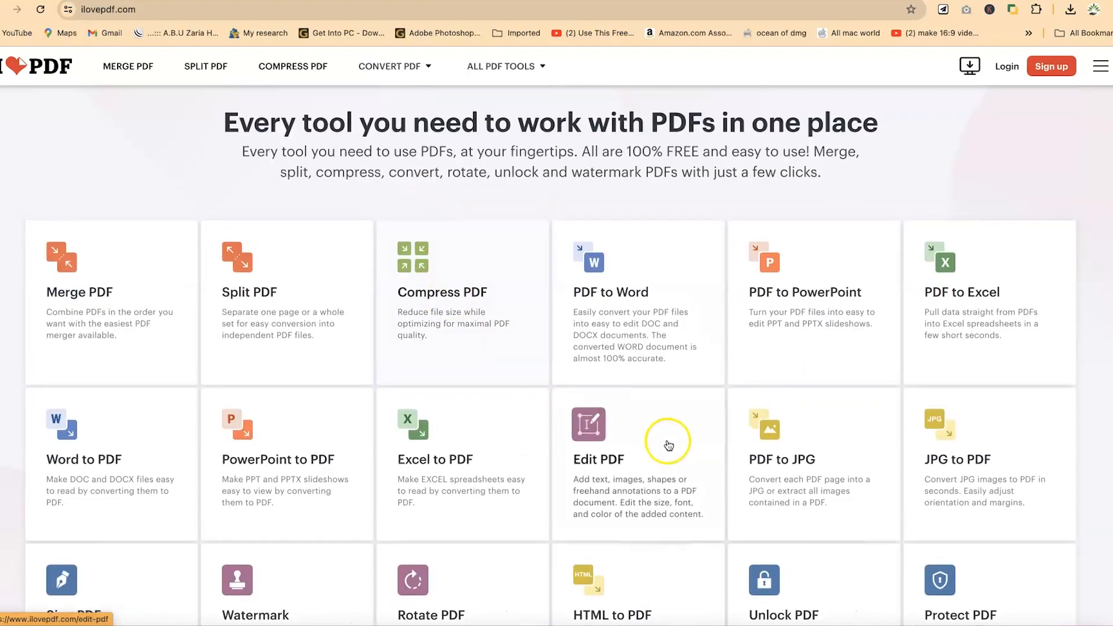
pyautogui.click(644, 451)
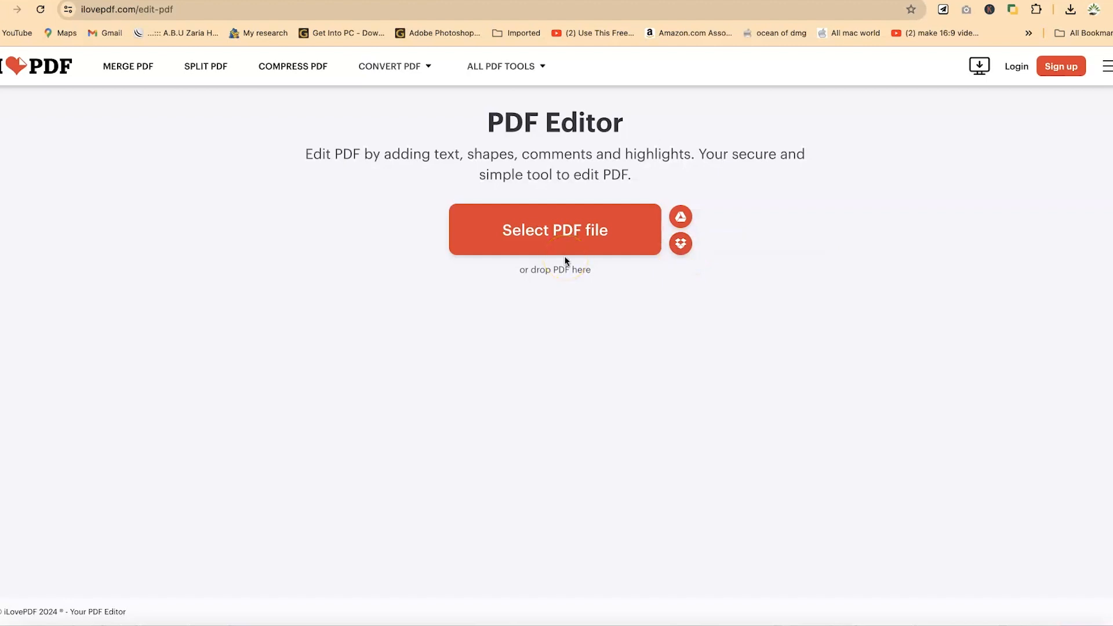
# Upload the file sample pdf 3.pdf into the PDF Editor.
pyautogui.click(568, 231)
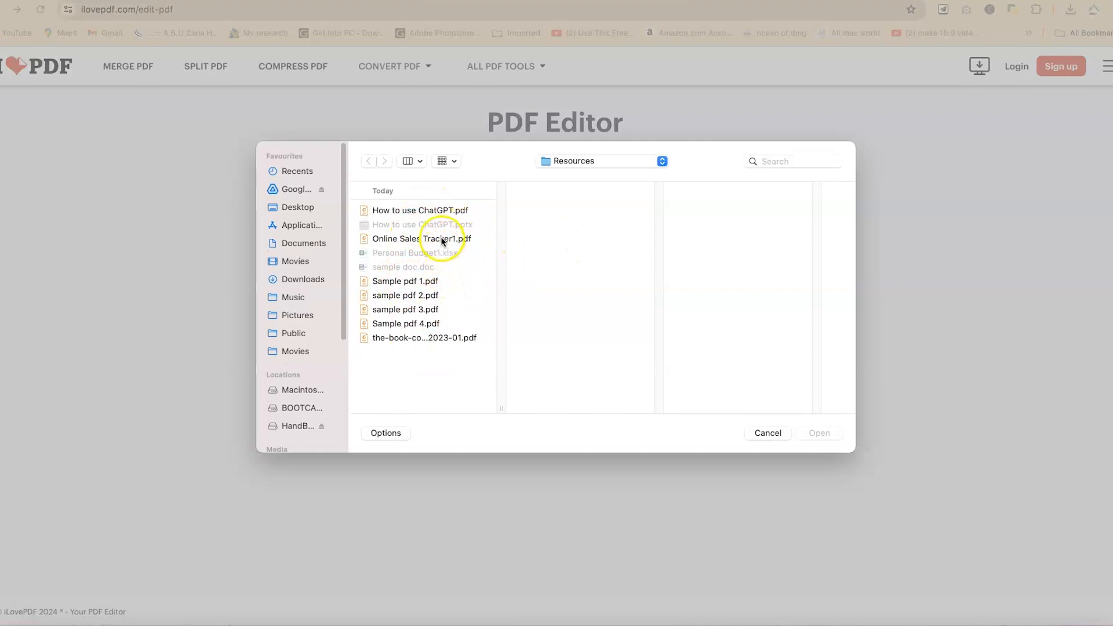
pyautogui.click(428, 310)
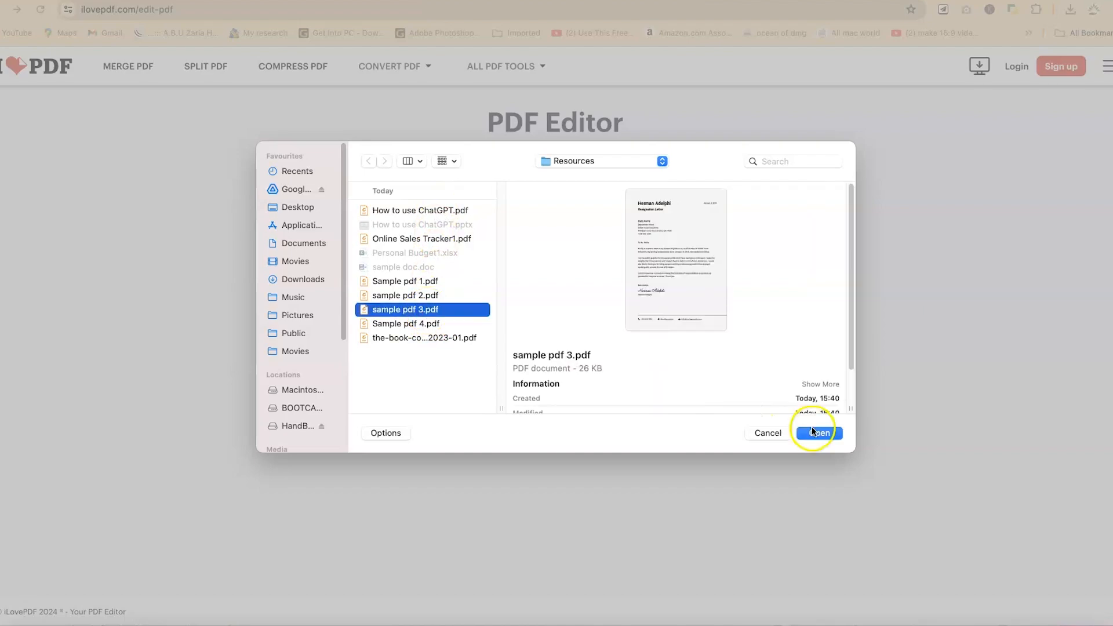
pyautogui.click(819, 433)
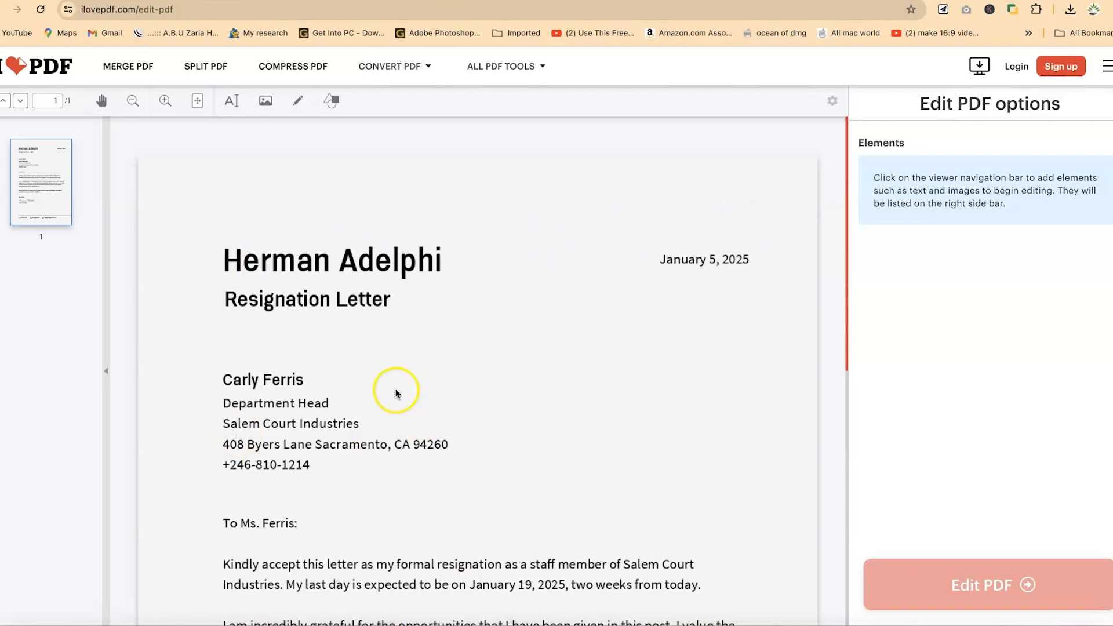
# Scroll through the uploaded resignation letter to review its contents.
pyautogui.scroll(-5, 396, 393)
pyautogui.scroll(5, 396, 394)
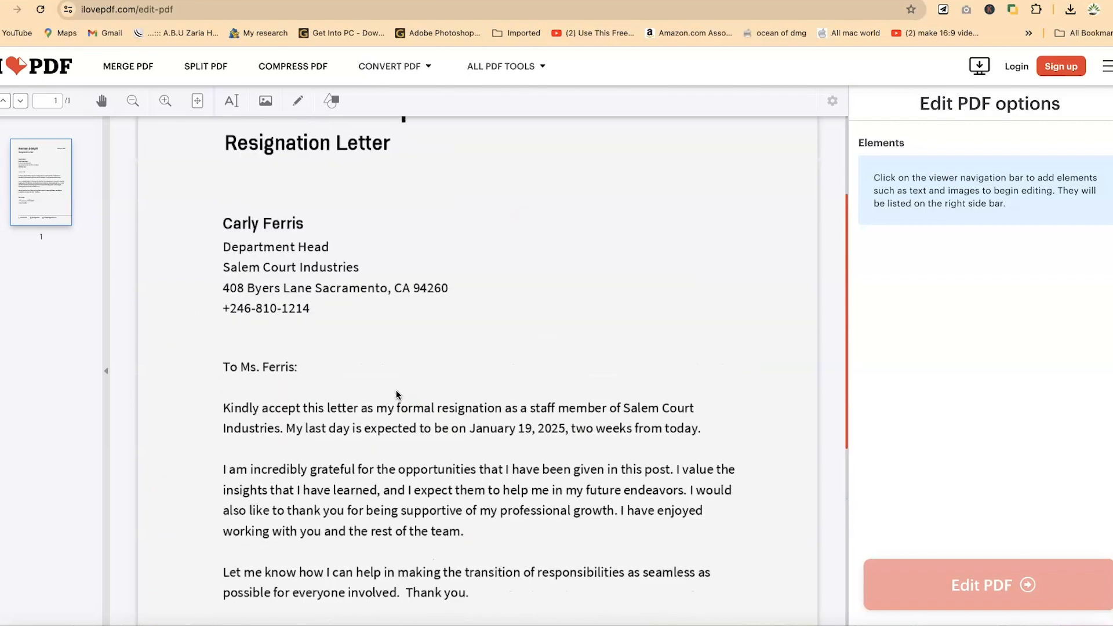
pyautogui.scroll(-10, 396, 394)
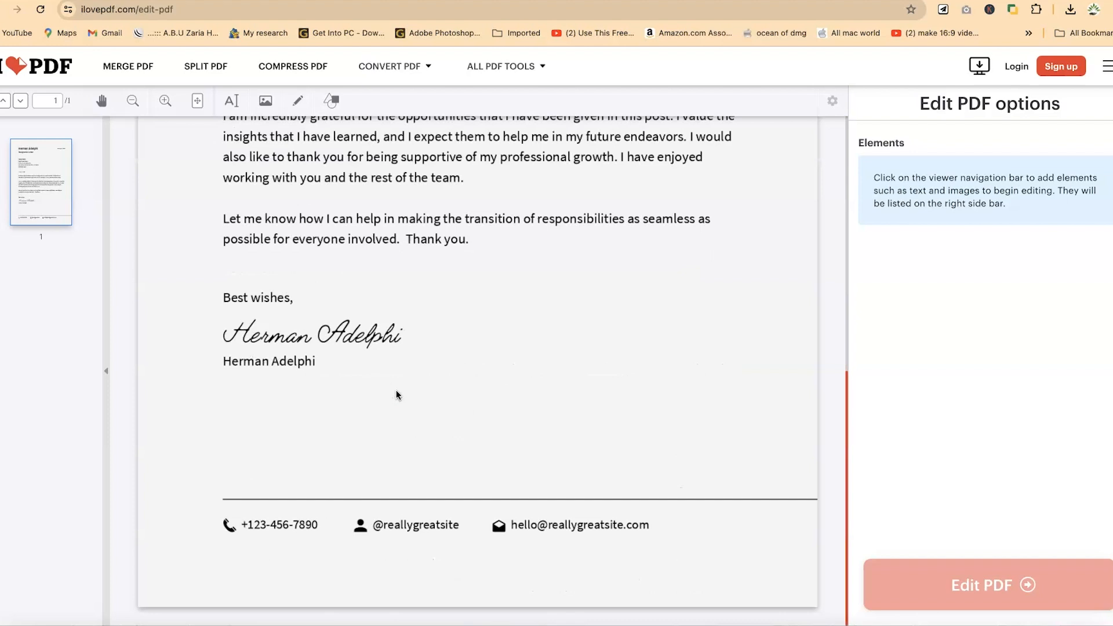
pyautogui.scroll(10, 395, 392)
pyautogui.click(396, 375)
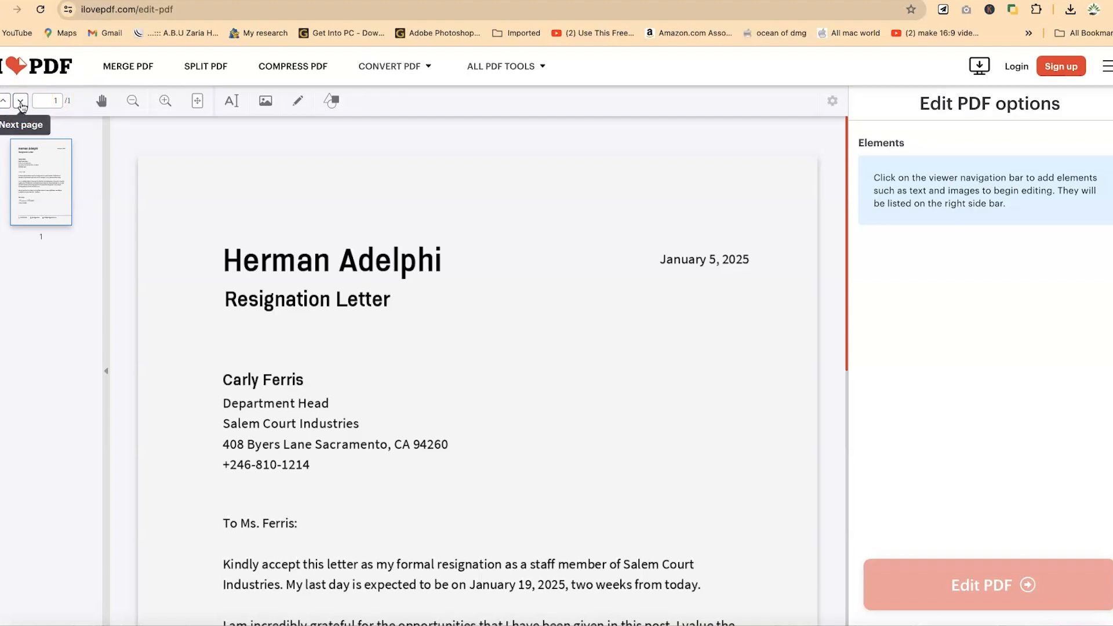
# Switch to the Pan tool and pan up and down through the letter.
pyautogui.click(101, 100)
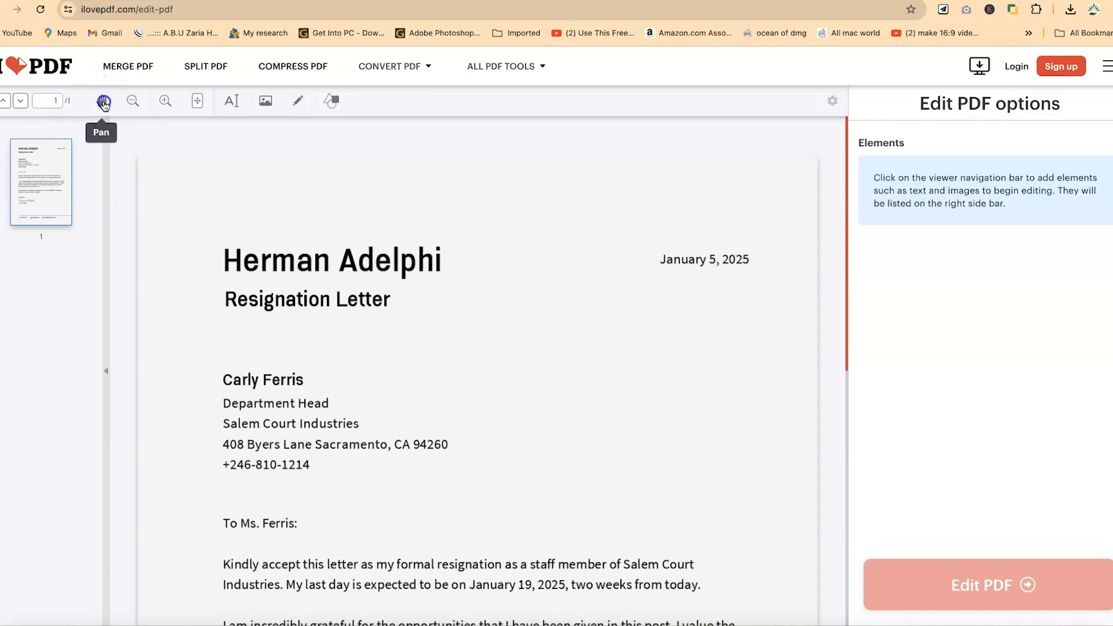
pyautogui.scroll(-5, 189, 259)
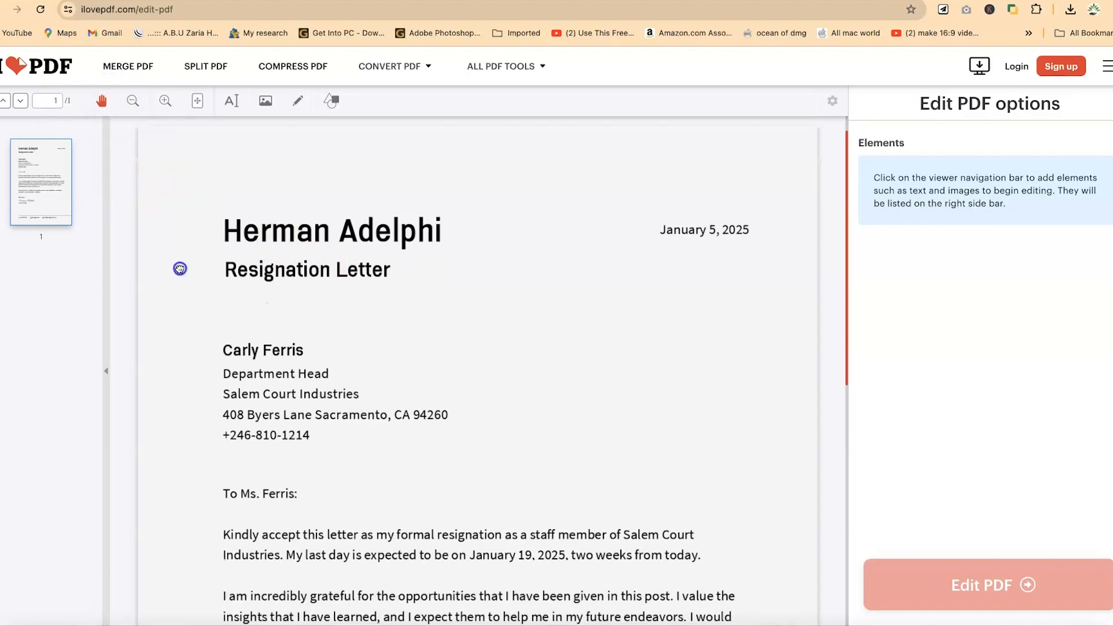
pyautogui.moveTo(286, 439); pyautogui.dragTo(288, 308)
pyautogui.moveTo(334, 428); pyautogui.dragTo(340, 356)
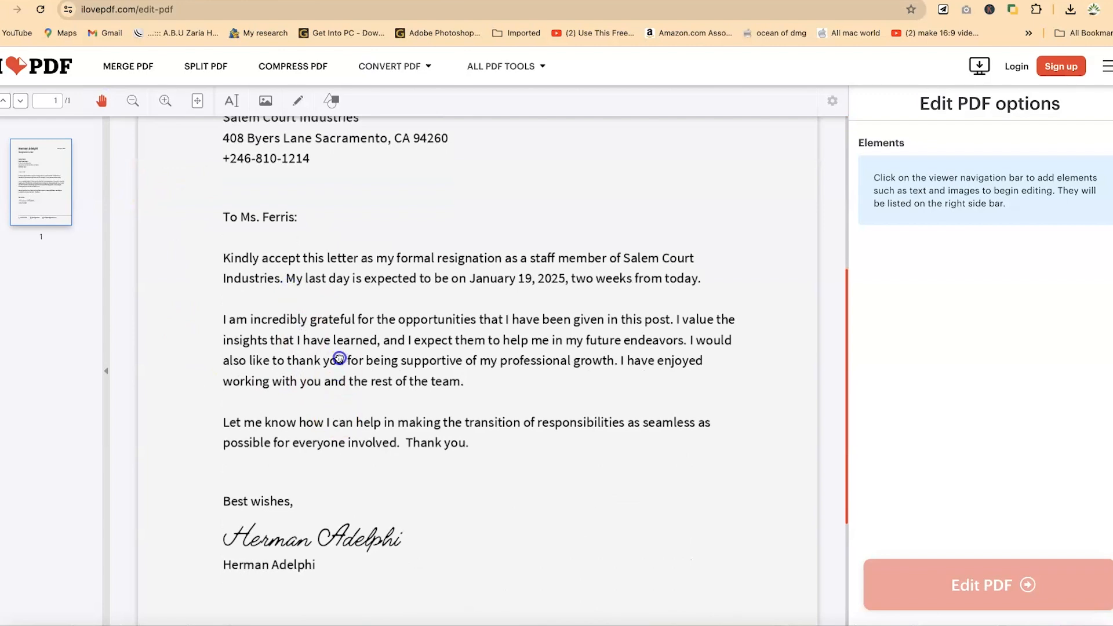
pyautogui.moveTo(348, 291); pyautogui.dragTo(353, 387)
pyautogui.moveTo(359, 267); pyautogui.dragTo(360, 313)
pyautogui.moveTo(371, 206); pyautogui.dragTo(375, 301)
pyautogui.scroll(-5, 375, 276)
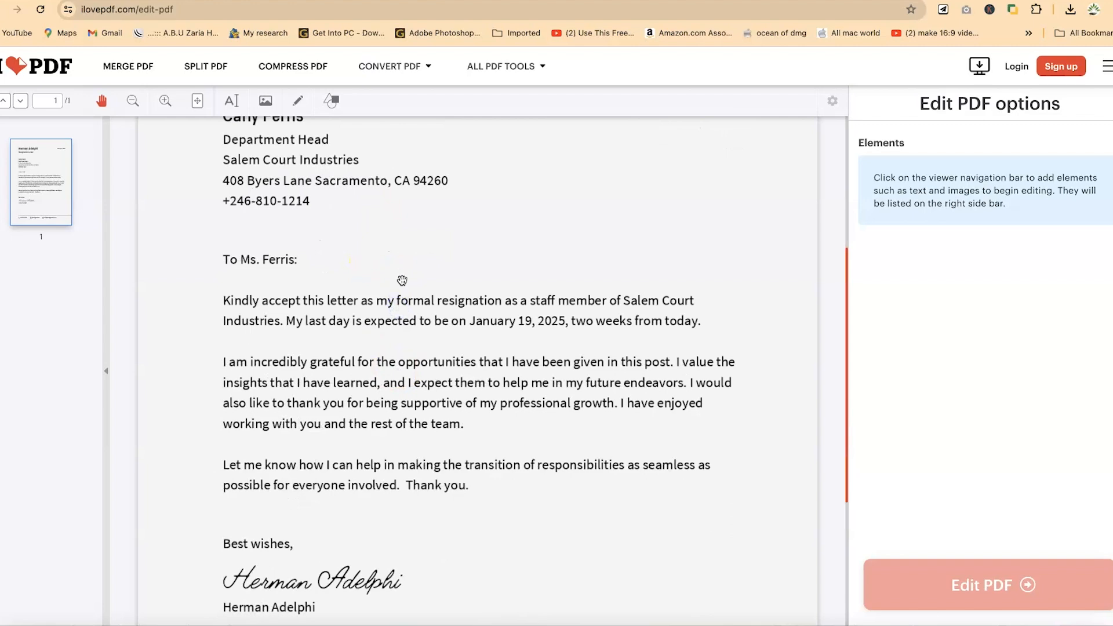
pyautogui.moveTo(399, 282); pyautogui.dragTo(410, 439)
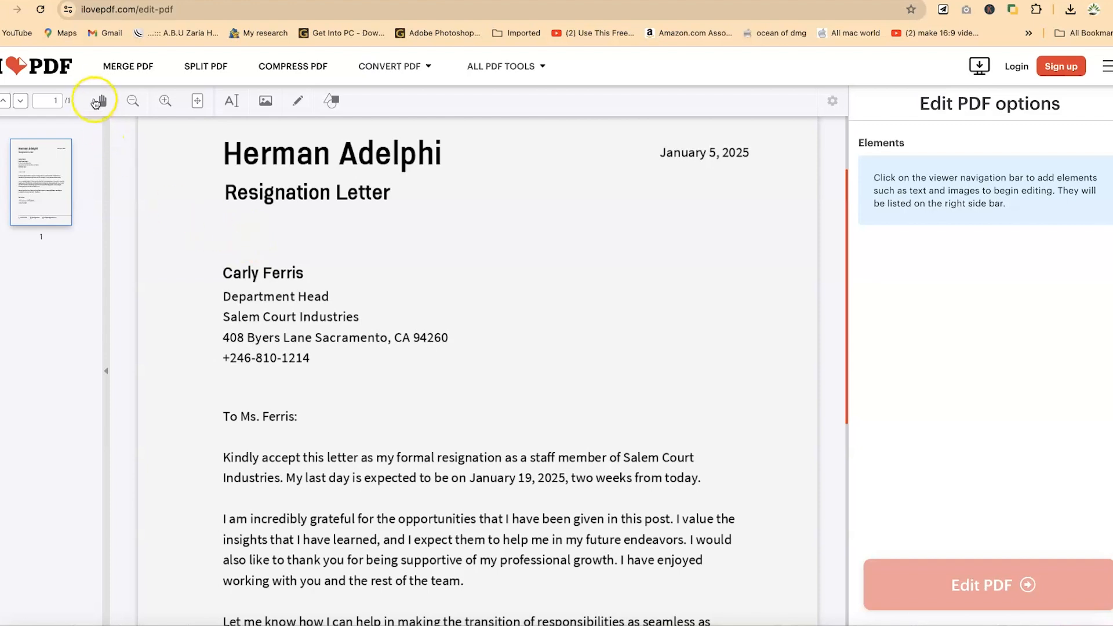
# Zoom the page out and back in to try the zoom controls.
pyautogui.click(133, 103)
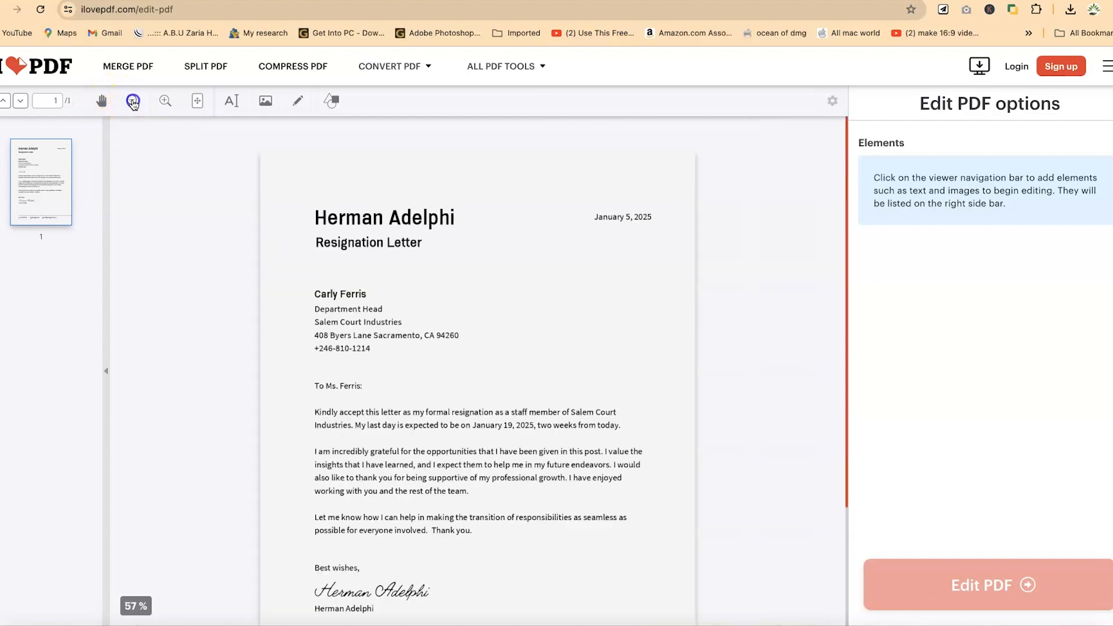
pyautogui.click(163, 103)
pyautogui.click(161, 104)
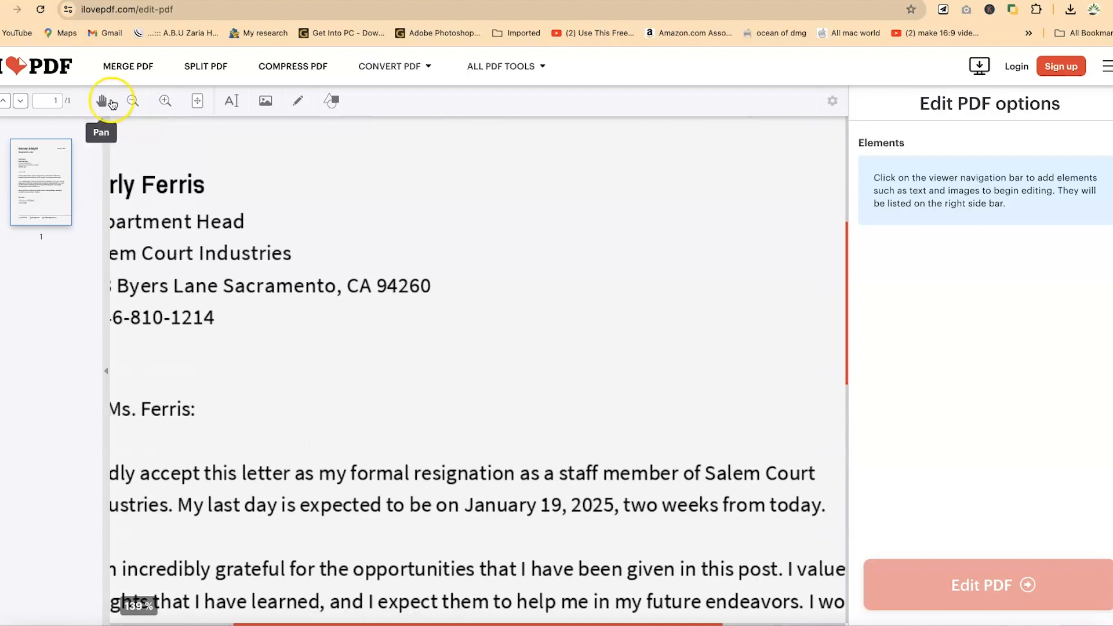
pyautogui.click(132, 102)
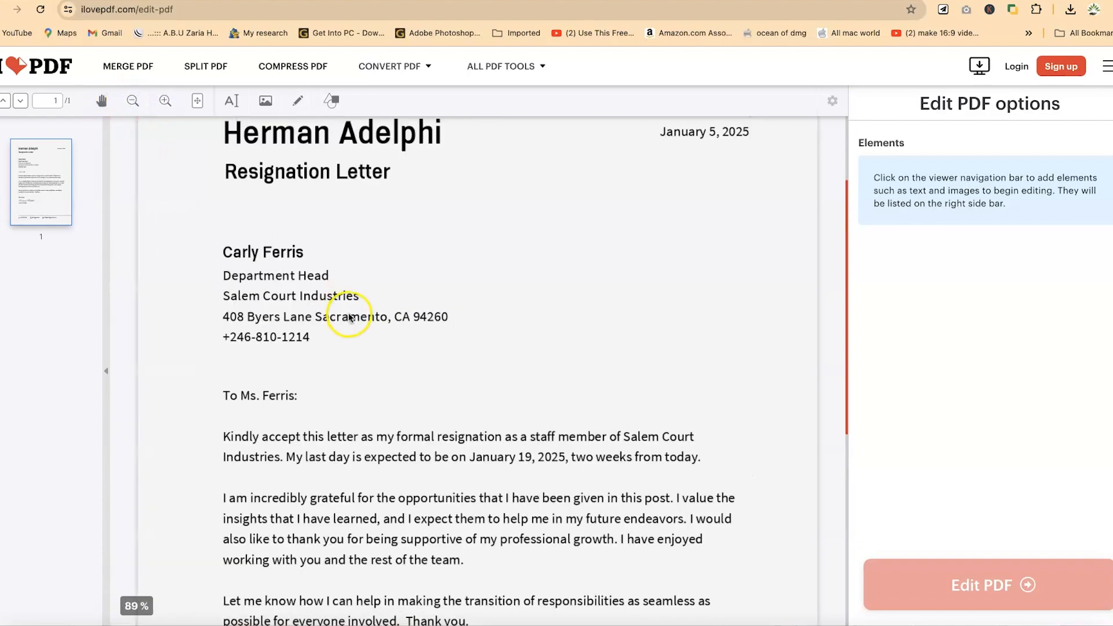
pyautogui.scroll(2, 351, 314)
pyautogui.scroll(-9, 351, 314)
pyautogui.scroll(9, 350, 314)
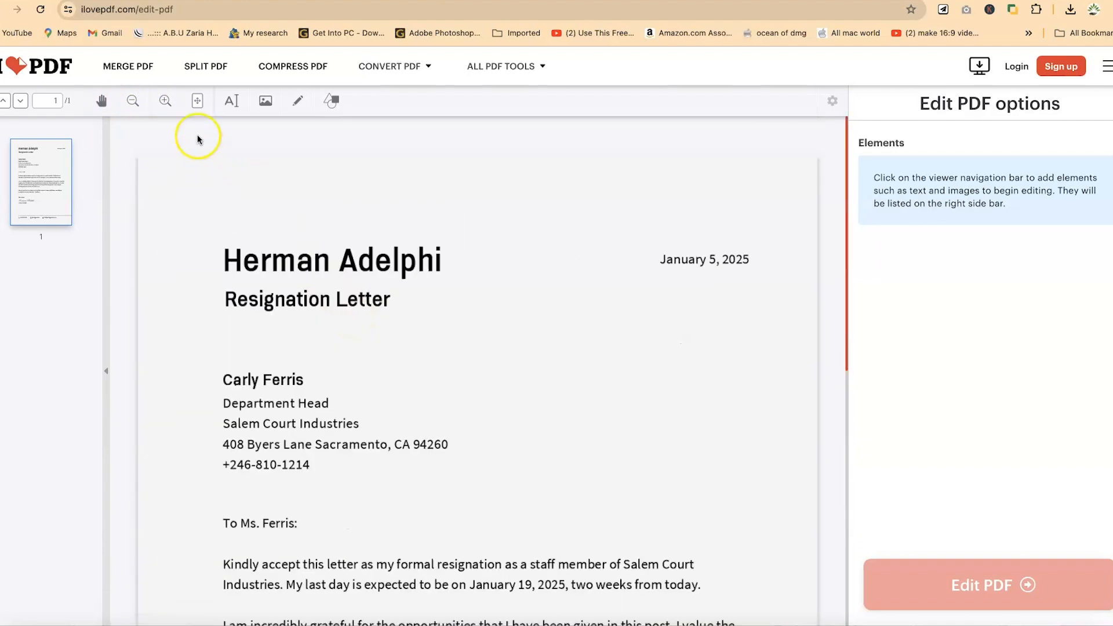
# Toggle the view between fit page and fit width for the letter.
pyautogui.click(200, 104)
pyautogui.click(200, 105)
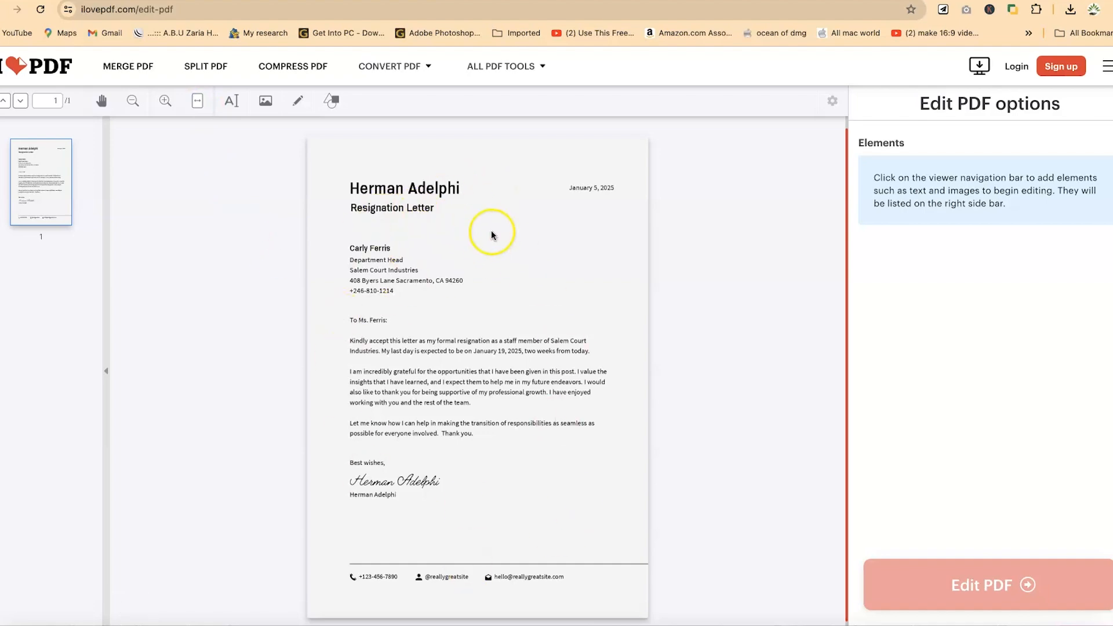
pyautogui.click(168, 102)
pyautogui.click(169, 101)
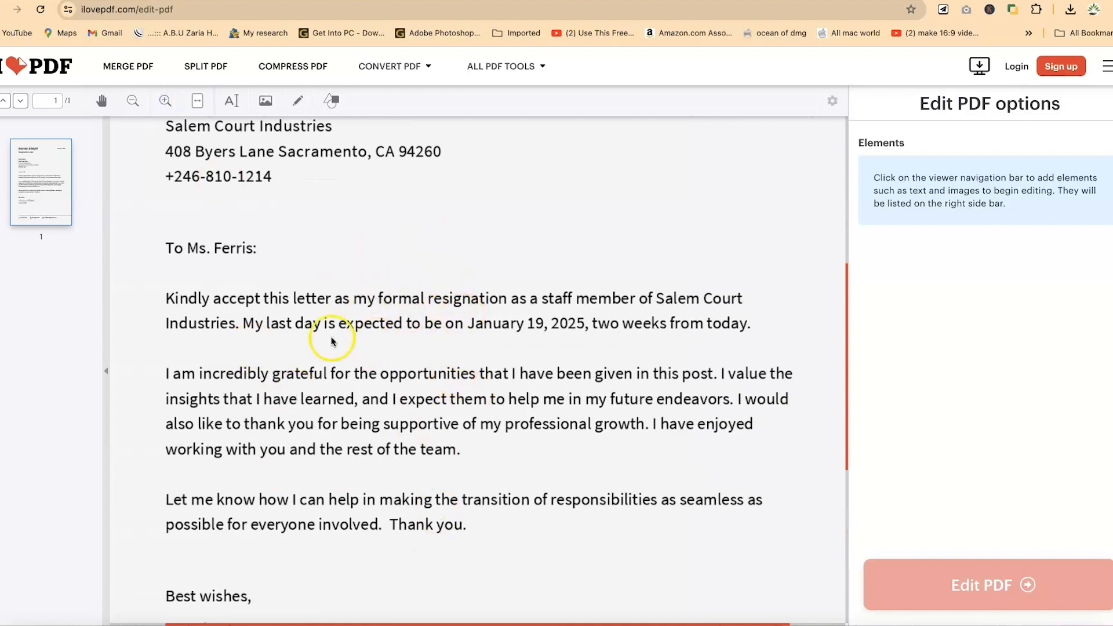
pyautogui.click(198, 104)
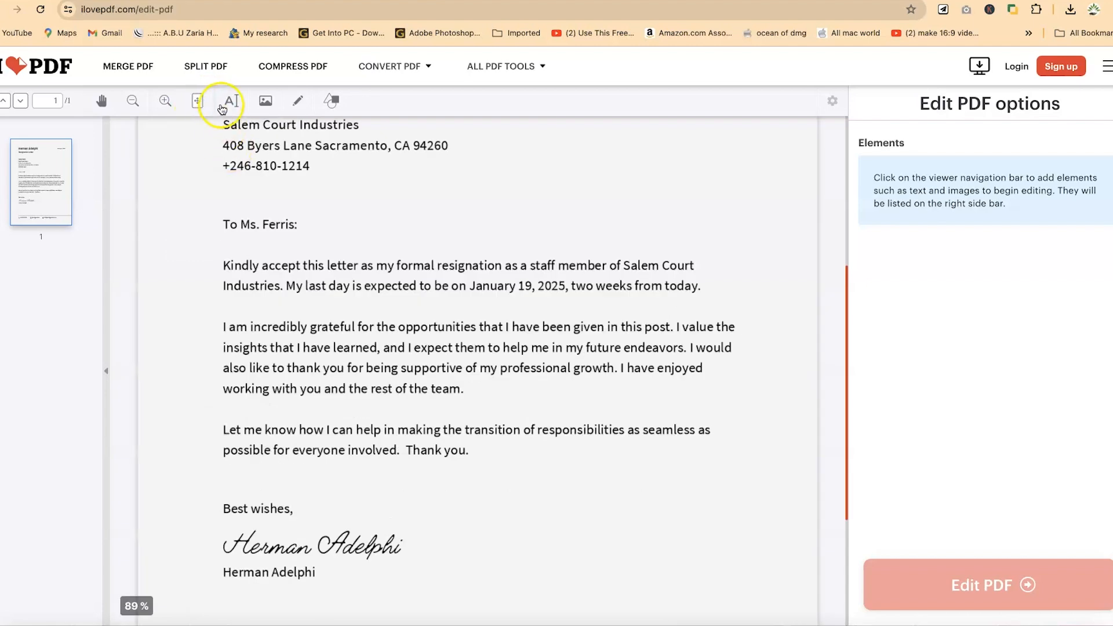
pyautogui.click(203, 107)
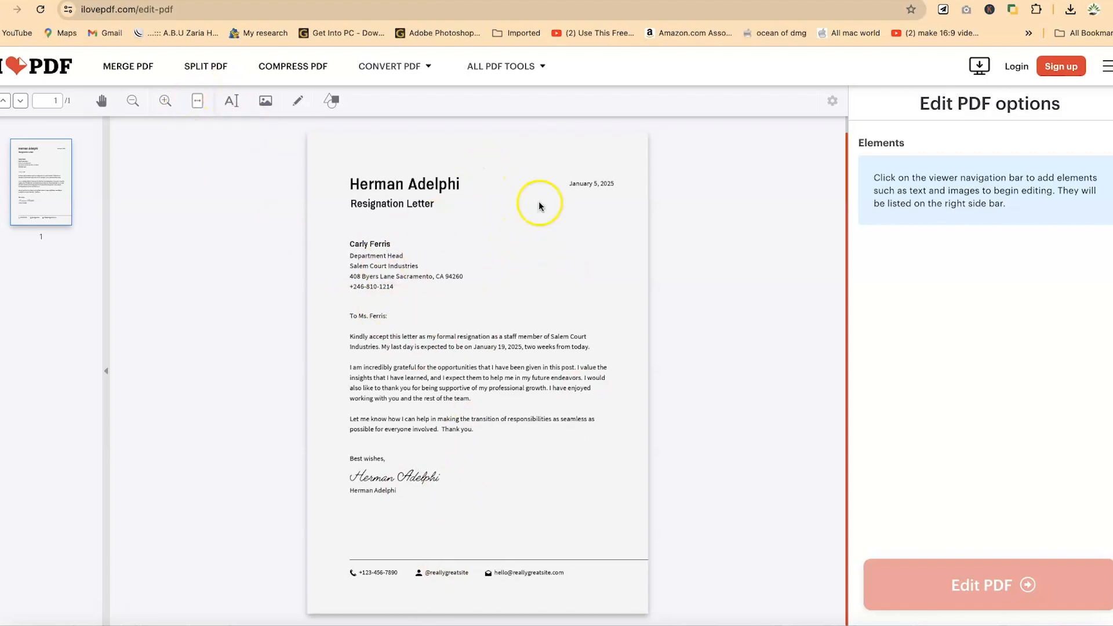
# Add a text box on the letter reading "Welocme to my channel, please remember to subscribe".
pyautogui.click(234, 101)
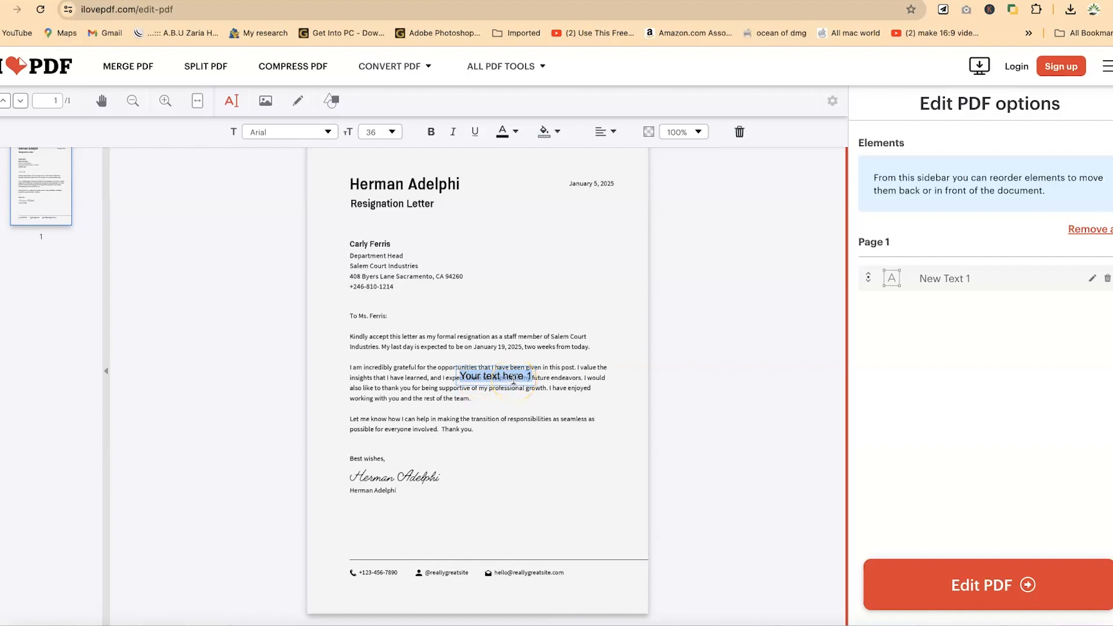
pyautogui.write('Welocme to my channel')
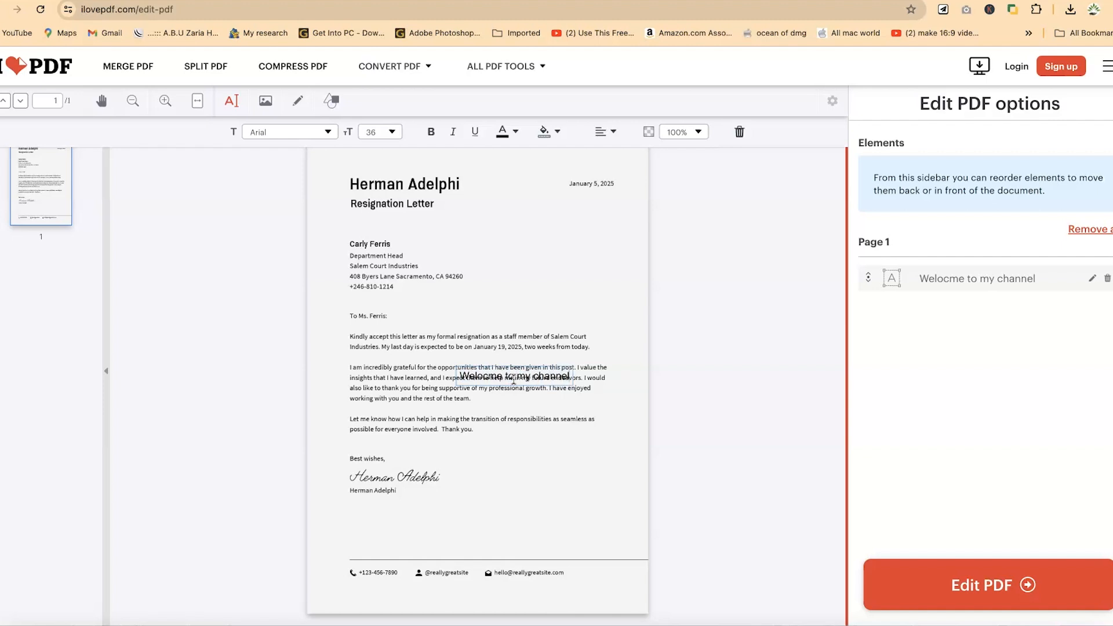
pyautogui.write(', please remember to subscribe')
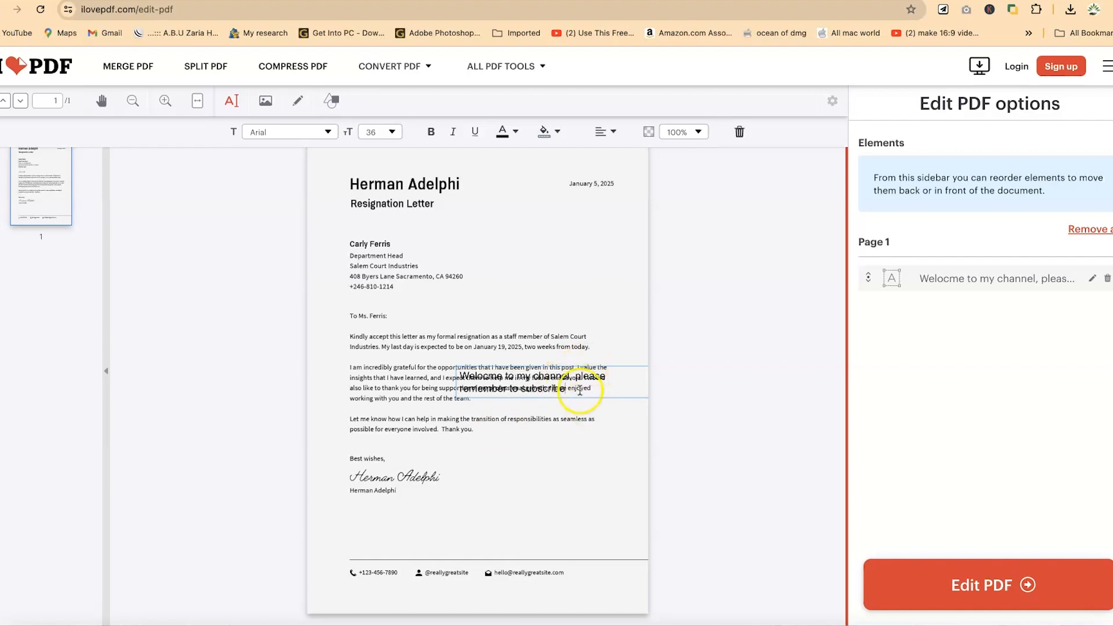
# Select the new text and set its font size to 48.
pyautogui.tripleClick(579, 389)
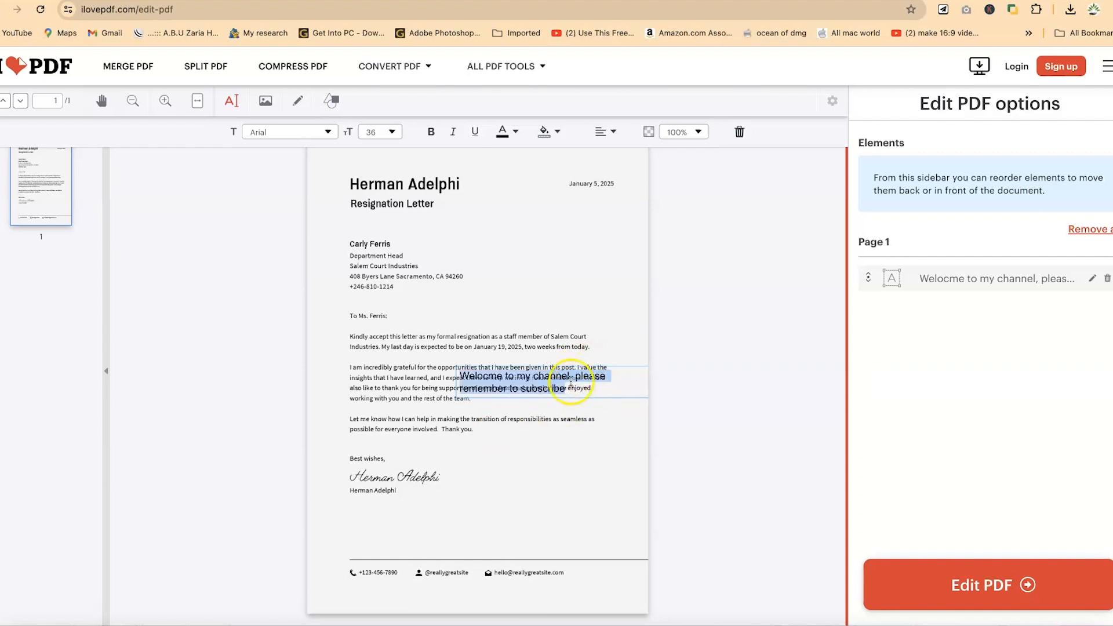
pyautogui.click(380, 134)
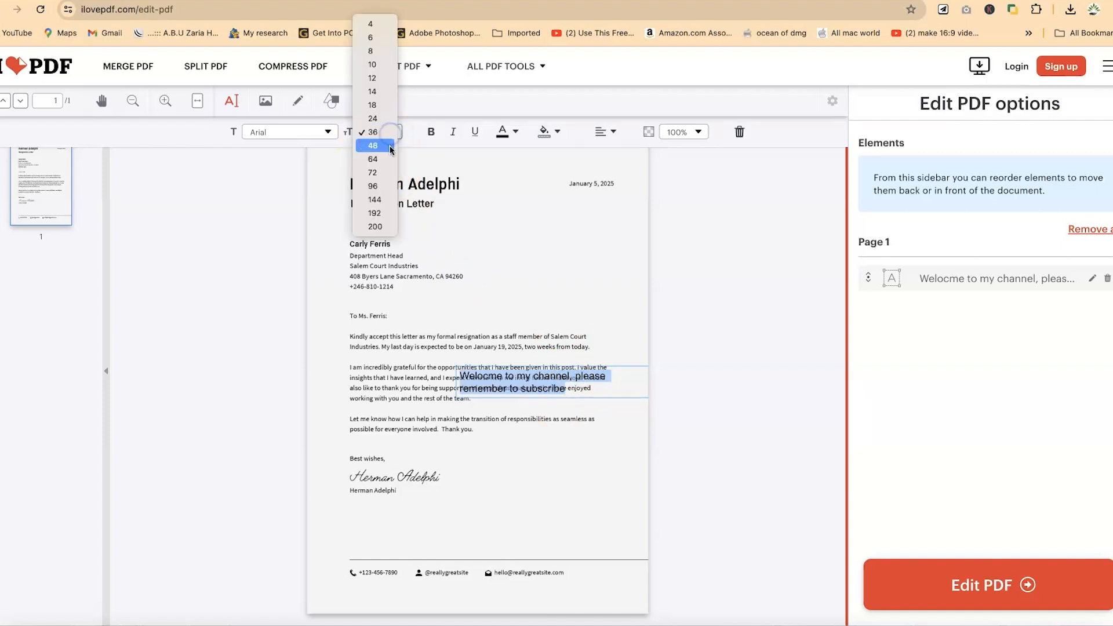
pyautogui.click(375, 199)
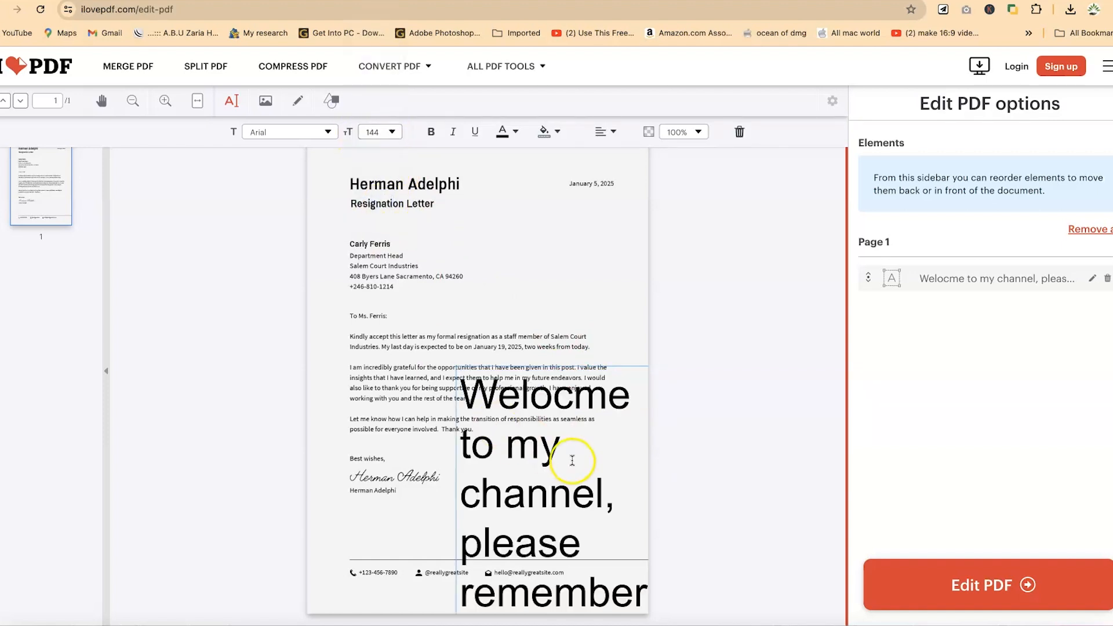
pyautogui.click(392, 134)
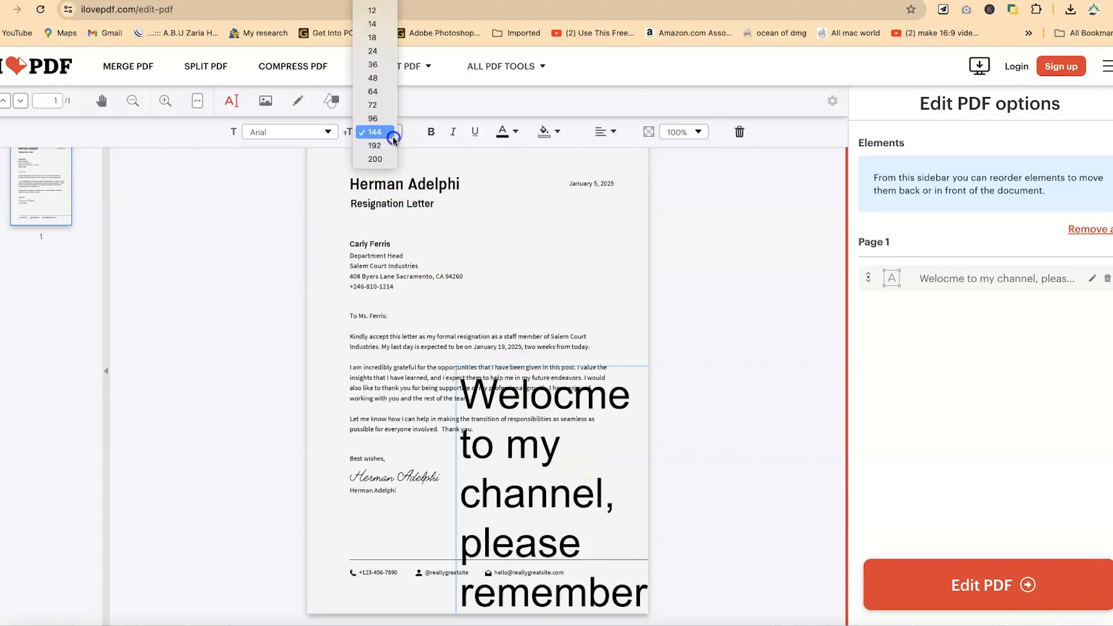
pyautogui.click(374, 37)
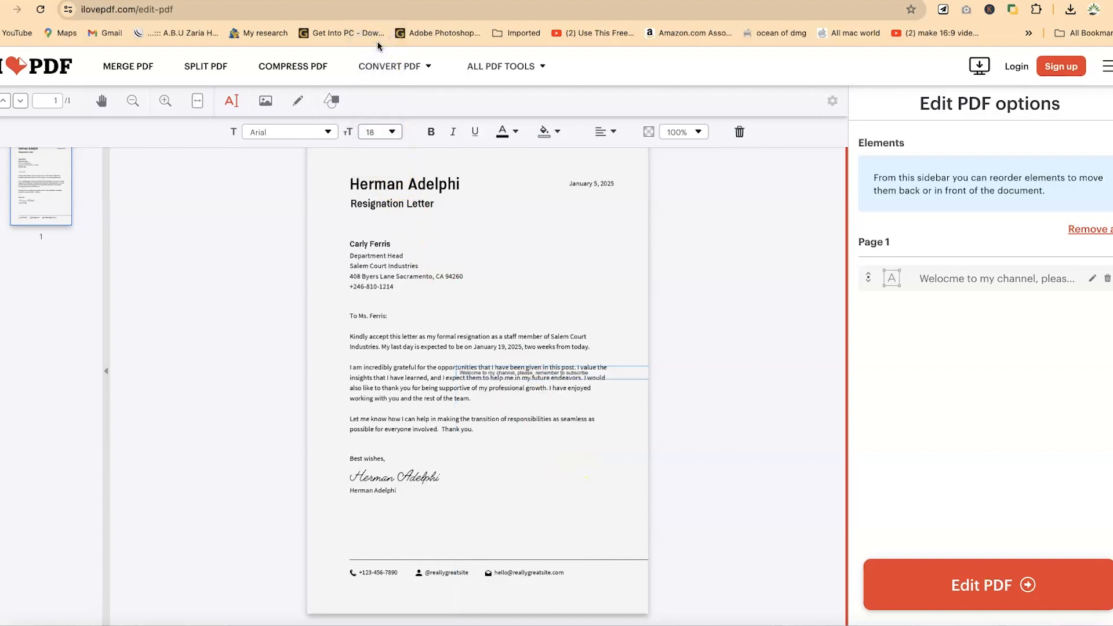
pyautogui.click(377, 65)
pyautogui.click(392, 134)
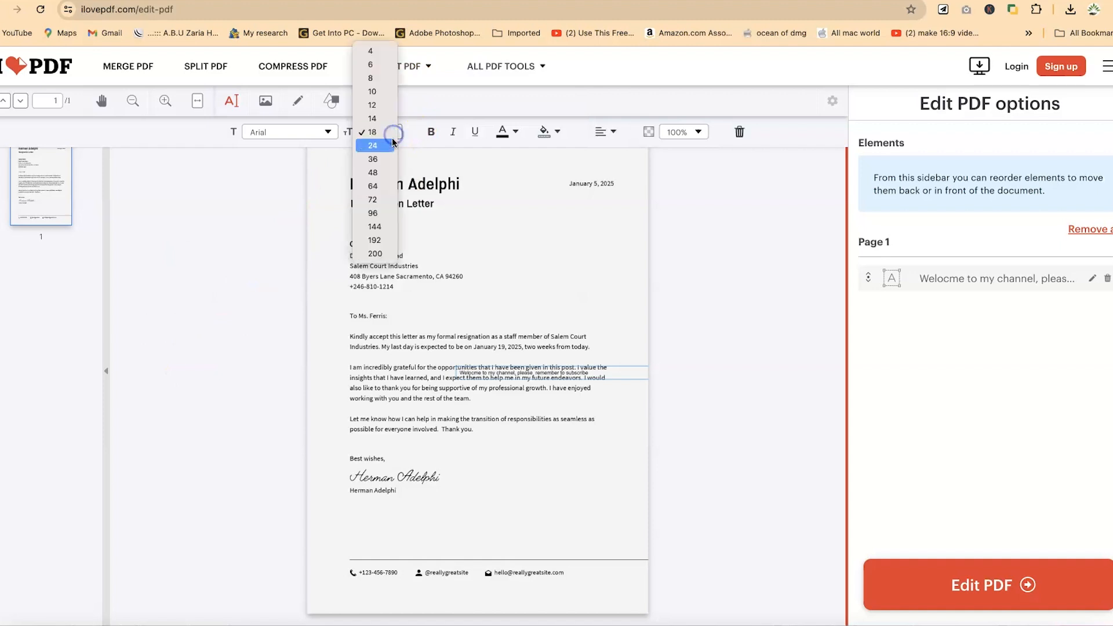
pyautogui.click(383, 174)
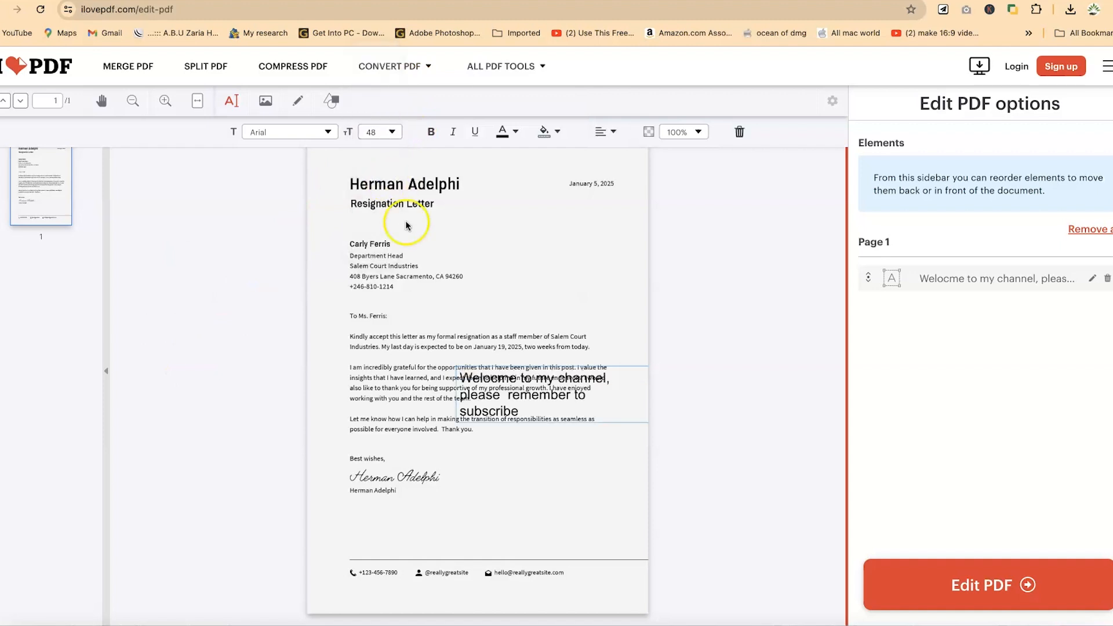
# Make the welcome text bold, toggling italic and underline on and off again.
pyautogui.click(431, 134)
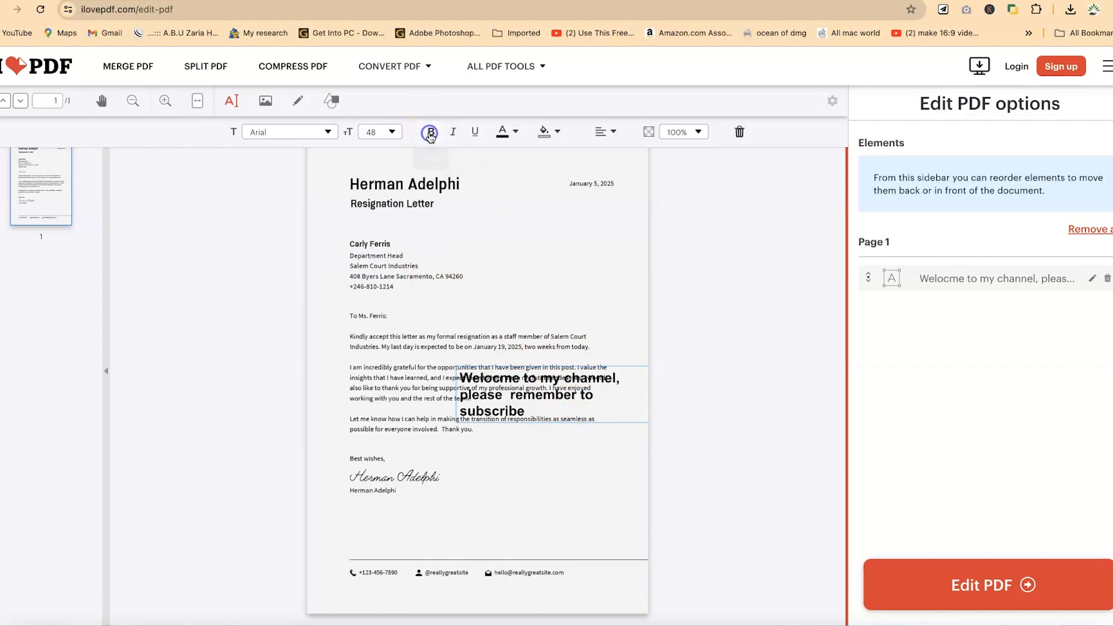
pyautogui.click(452, 133)
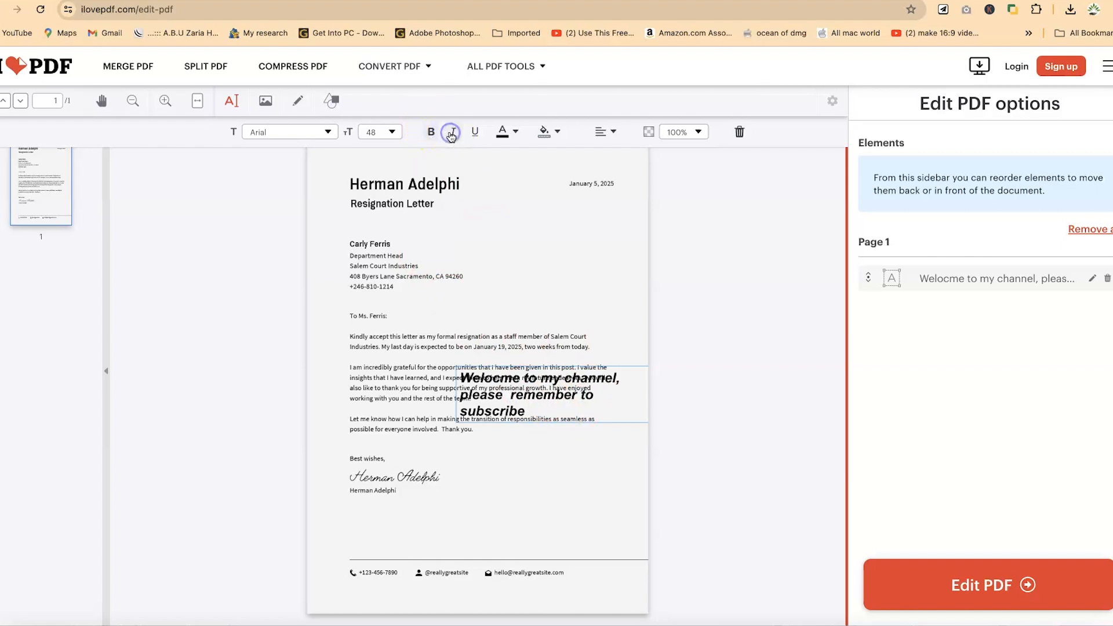
pyautogui.click(473, 133)
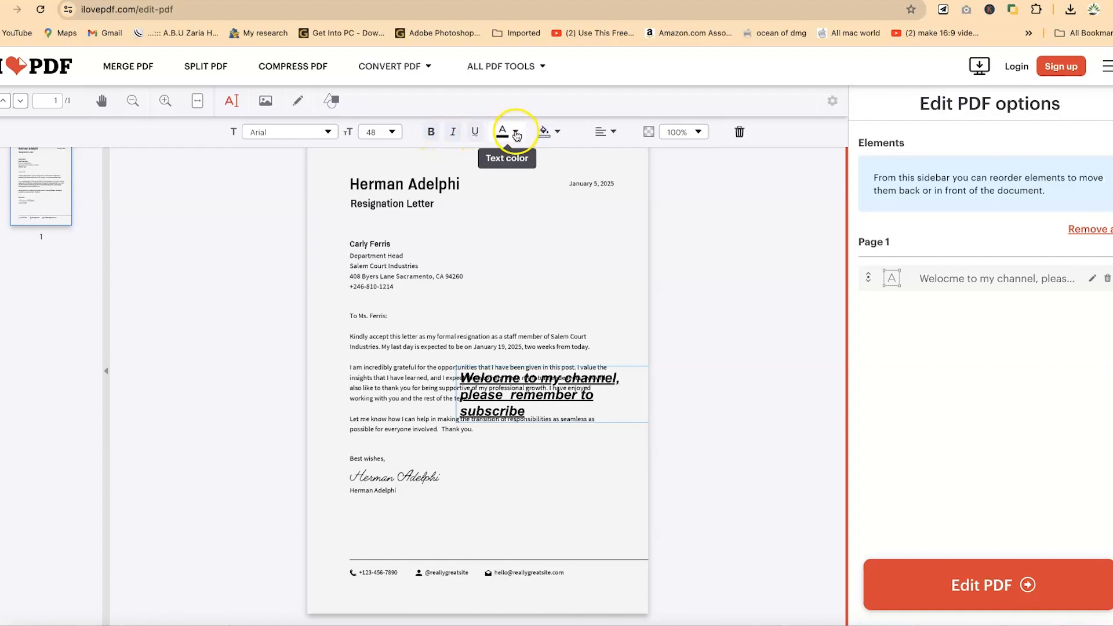
pyautogui.click(476, 134)
pyautogui.click(454, 132)
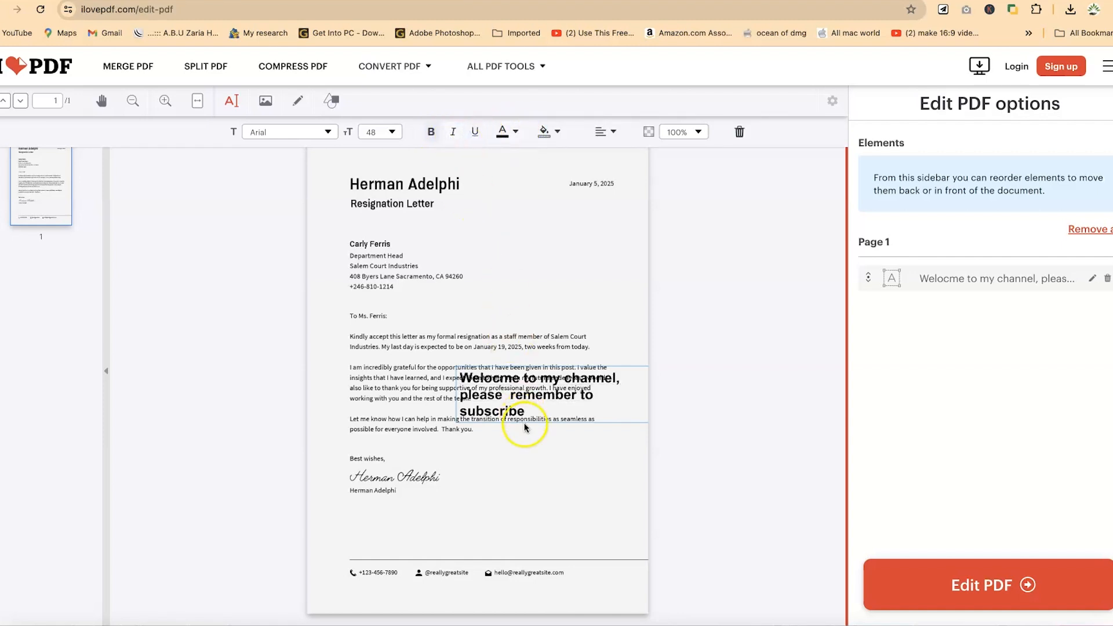
# Color the welcome text blue and give its text box a white background.
pyautogui.tripleClick(481, 394)
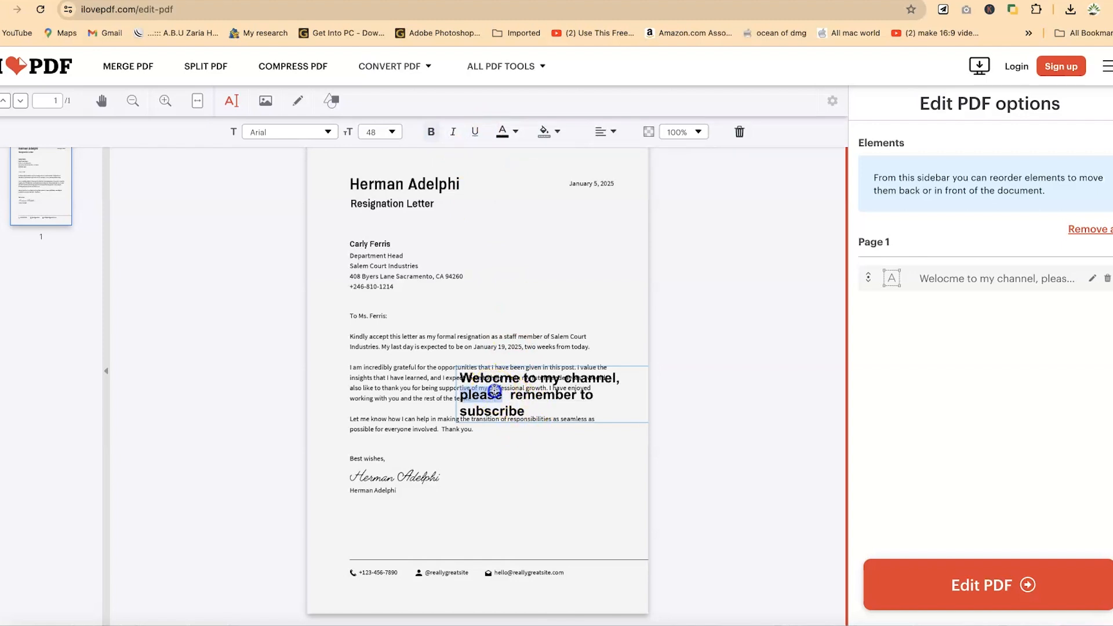
pyautogui.click(516, 132)
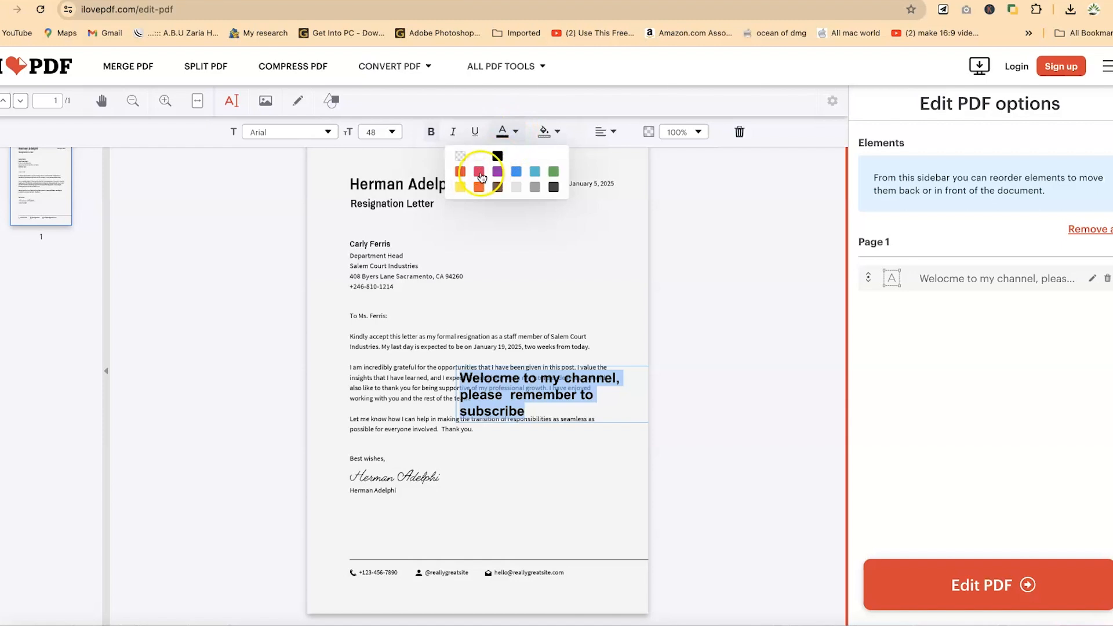
pyautogui.click(534, 174)
pyautogui.click(517, 172)
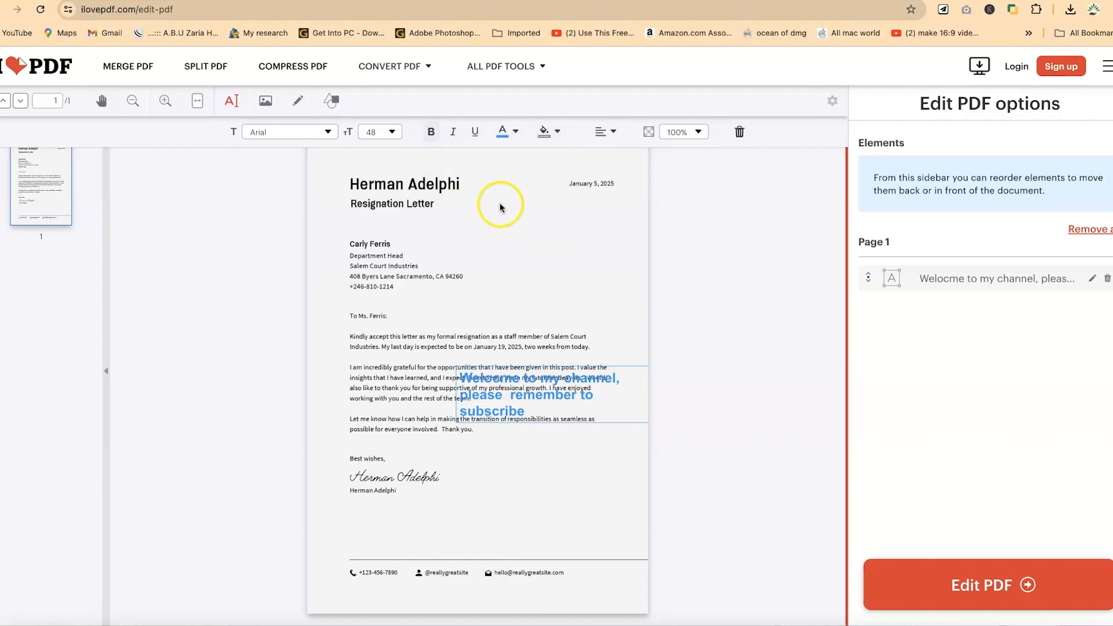
pyautogui.click(558, 134)
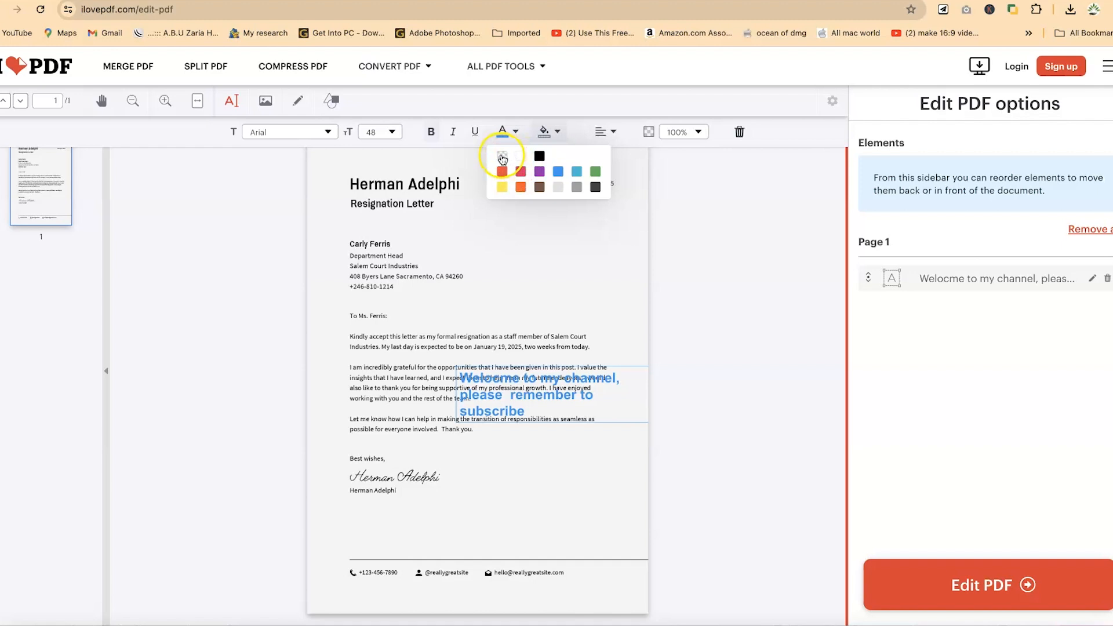
pyautogui.click(521, 157)
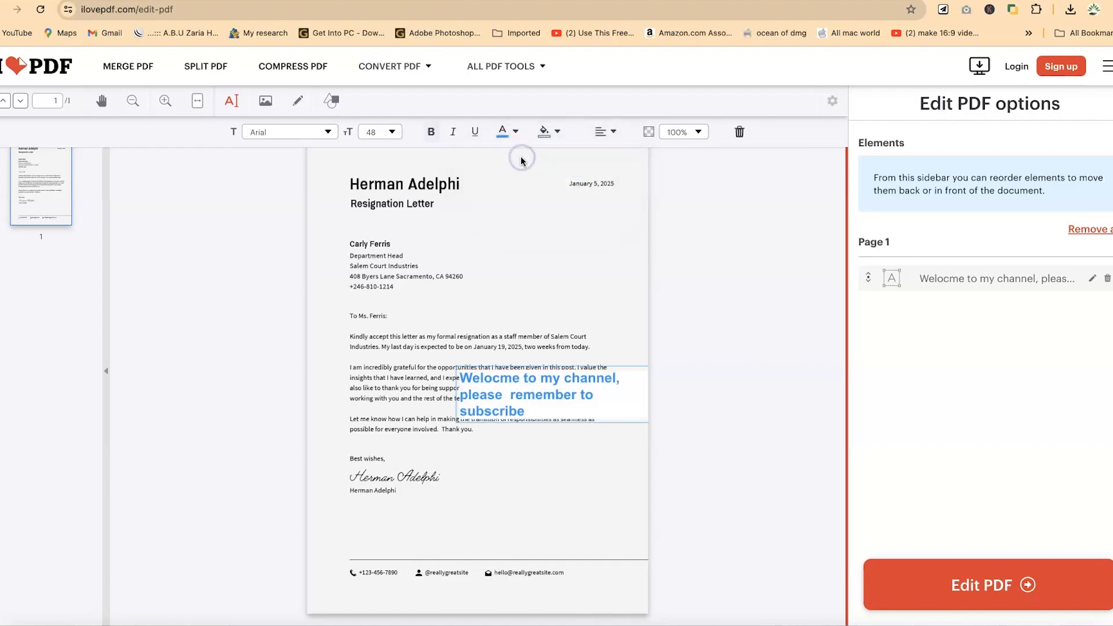
# Center-align the welcome text within its box.
pyautogui.tripleClick(517, 401)
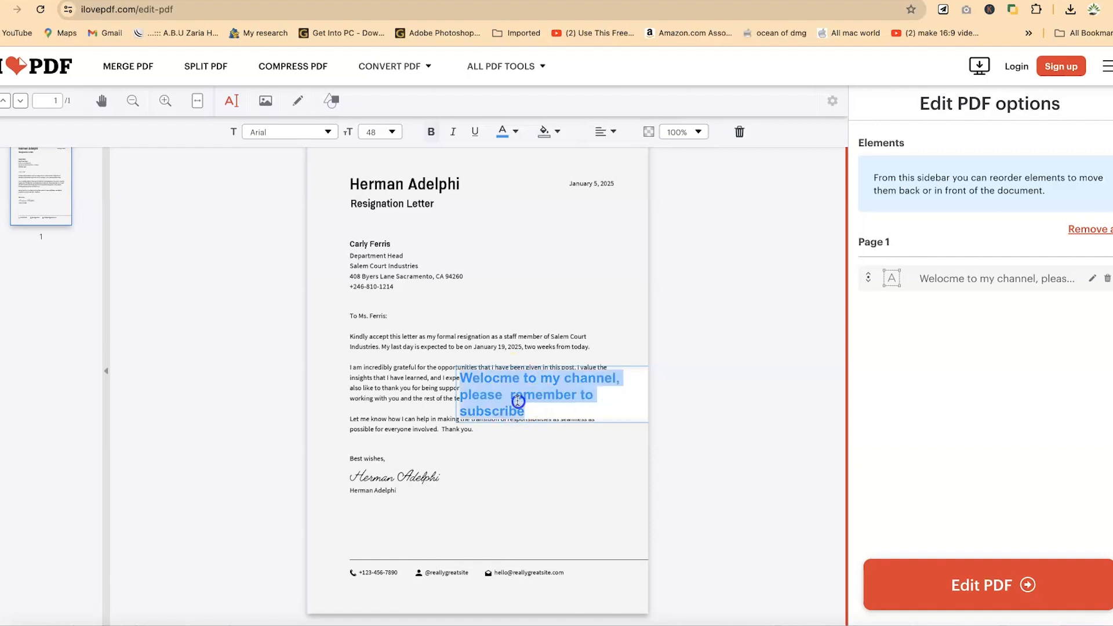
pyautogui.click(614, 132)
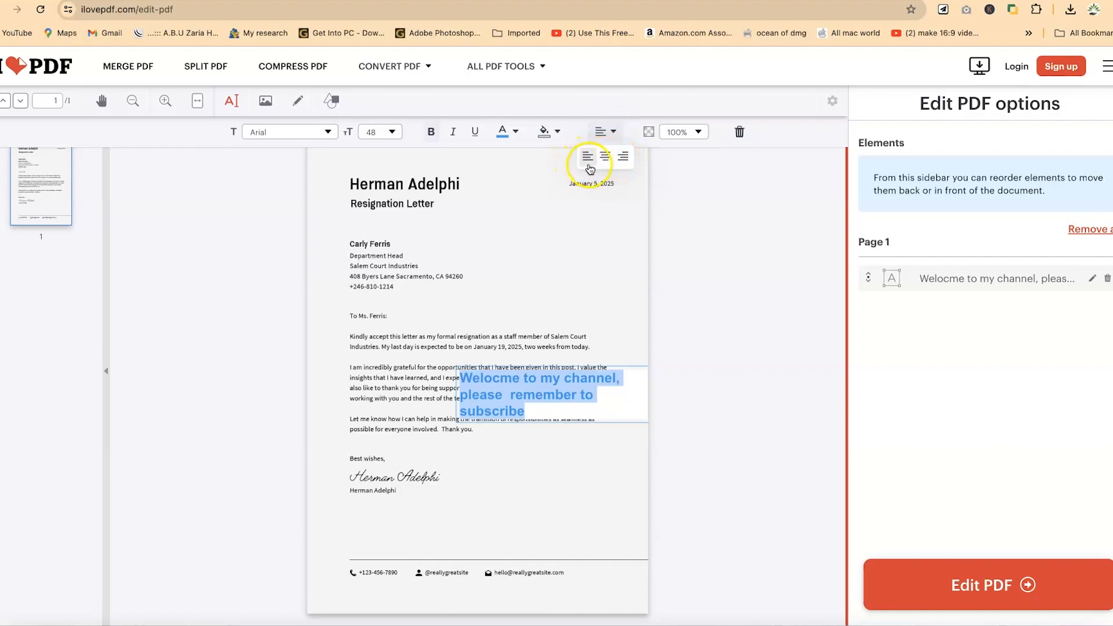
pyautogui.click(605, 156)
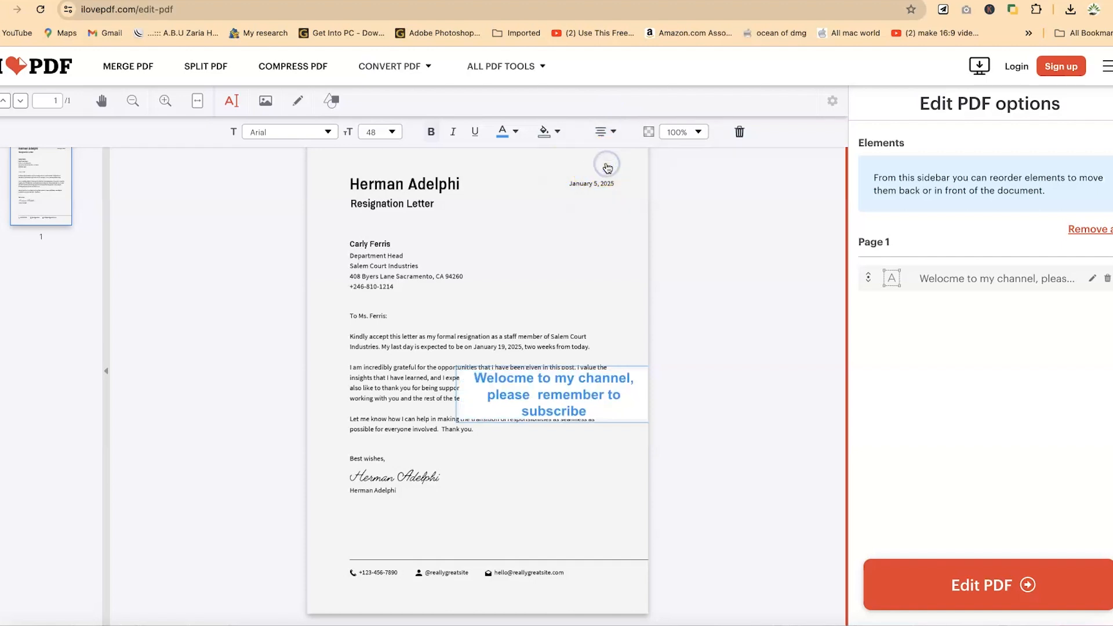
# Change the text box opacity to 25% and restore it to 100%.
pyautogui.click(648, 132)
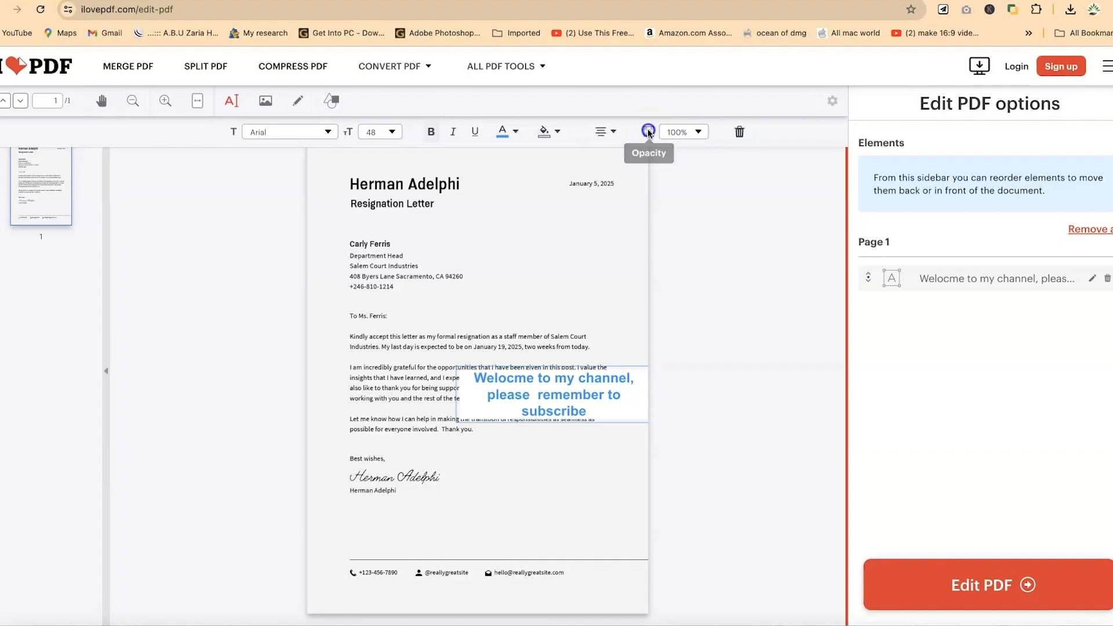
pyautogui.click(649, 133)
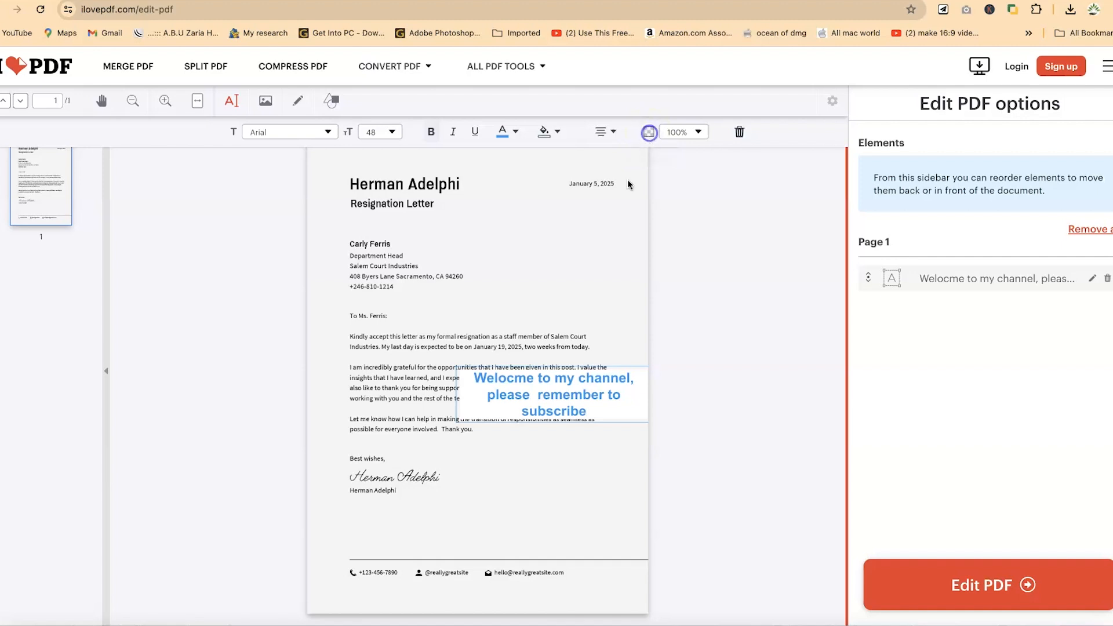
pyautogui.click(700, 132)
pyautogui.click(696, 172)
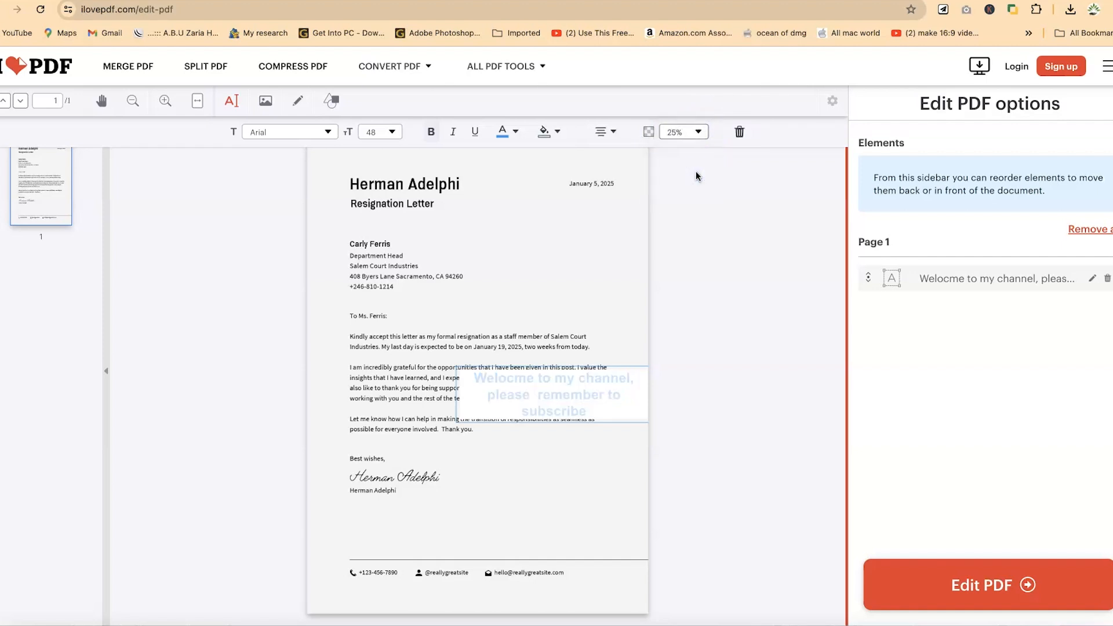
pyautogui.click(699, 132)
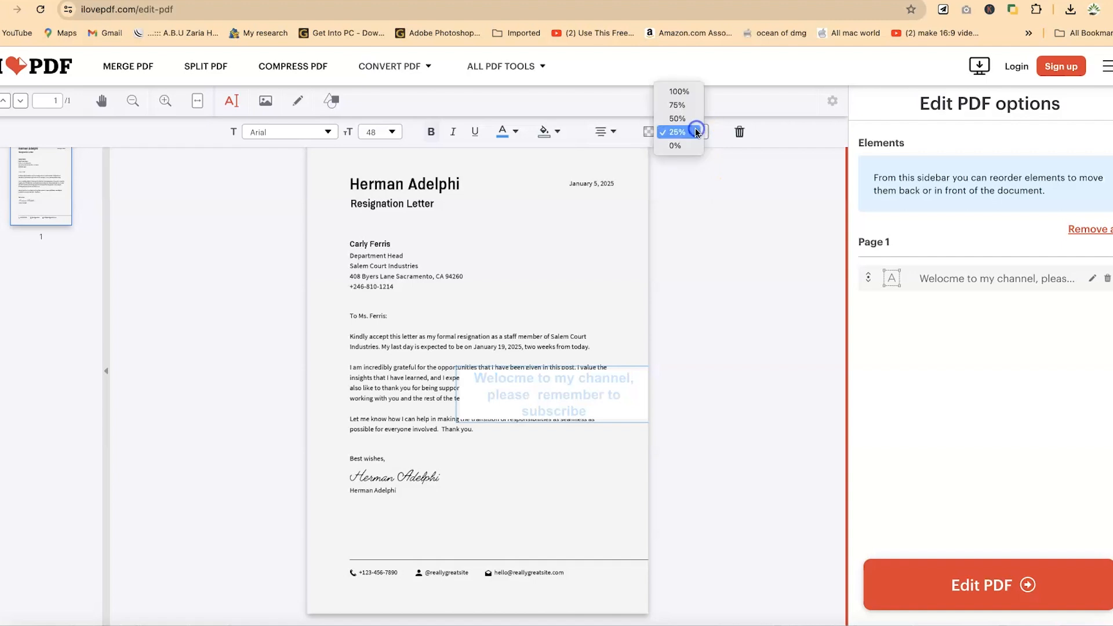
pyautogui.click(688, 91)
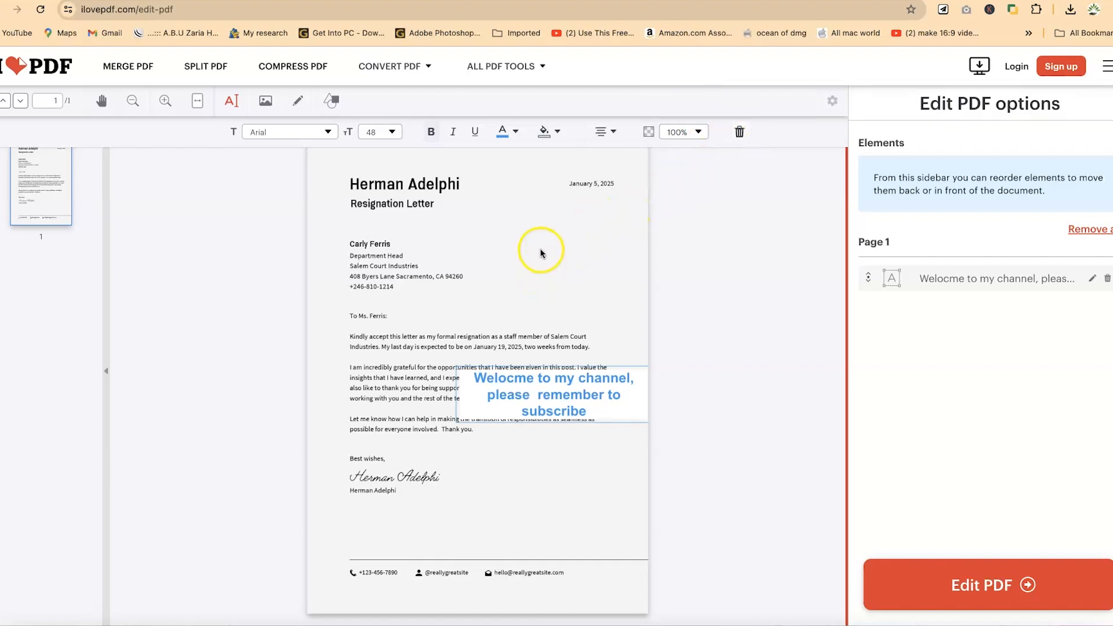
# Move the text box up beside the recipient's address block and narrow it slightly.
pyautogui.click(551, 395)
pyautogui.moveTo(553, 397); pyautogui.dragTo(541, 265)
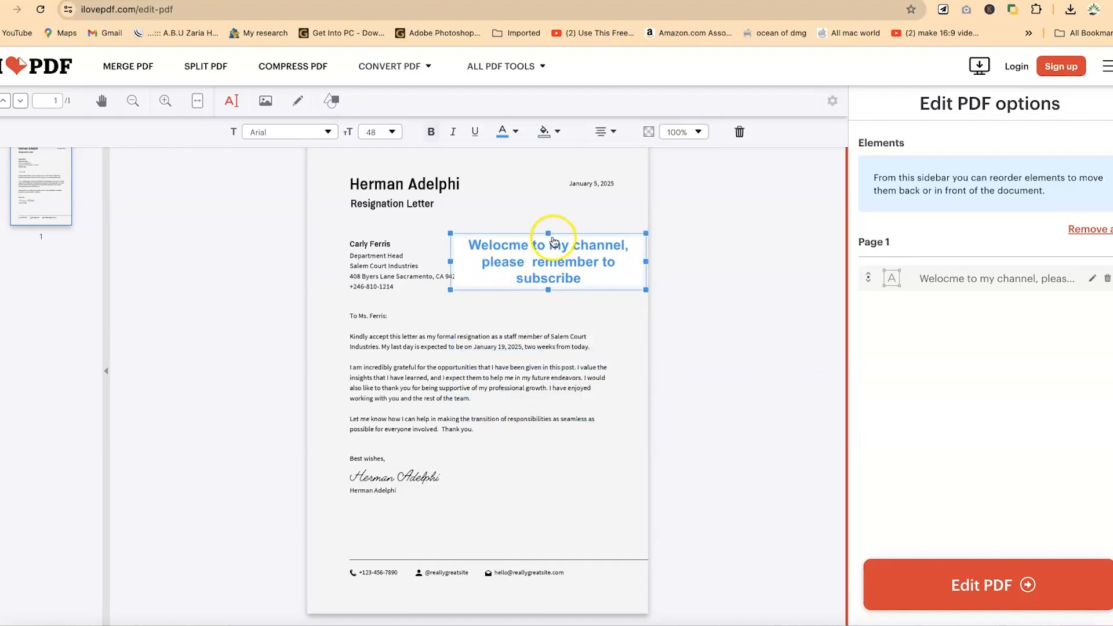
pyautogui.moveTo(450, 232)
pyautogui.mouseDown()
pyautogui.moveTo(467, 242)
pyautogui.moveTo(468, 233)
pyautogui.mouseUp()
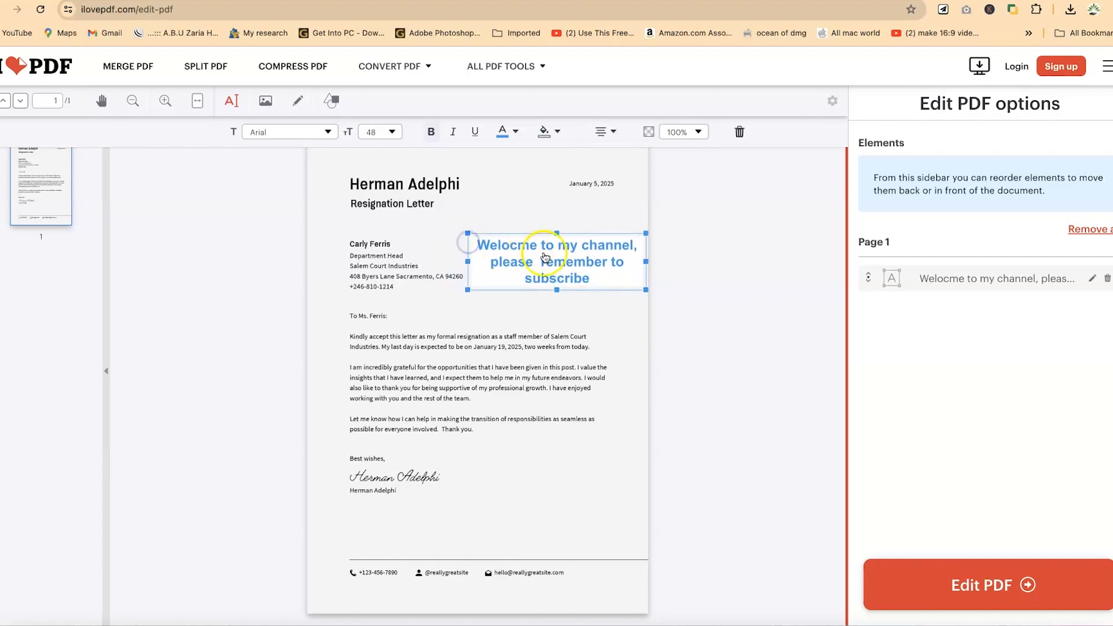
pyautogui.moveTo(570, 265); pyautogui.dragTo(574, 272)
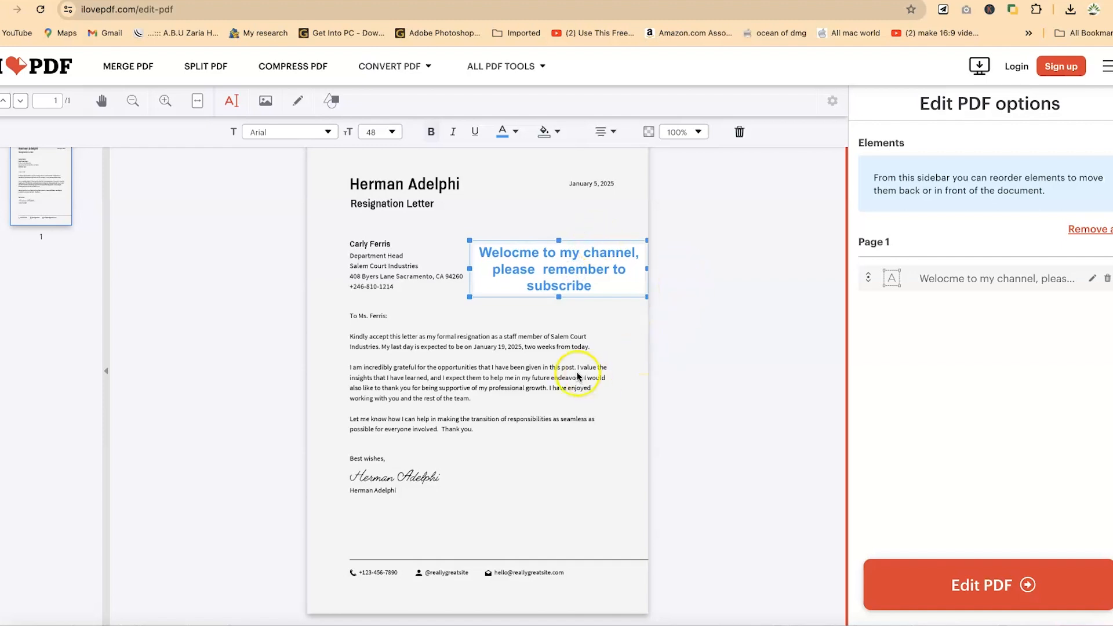
pyautogui.click(596, 344)
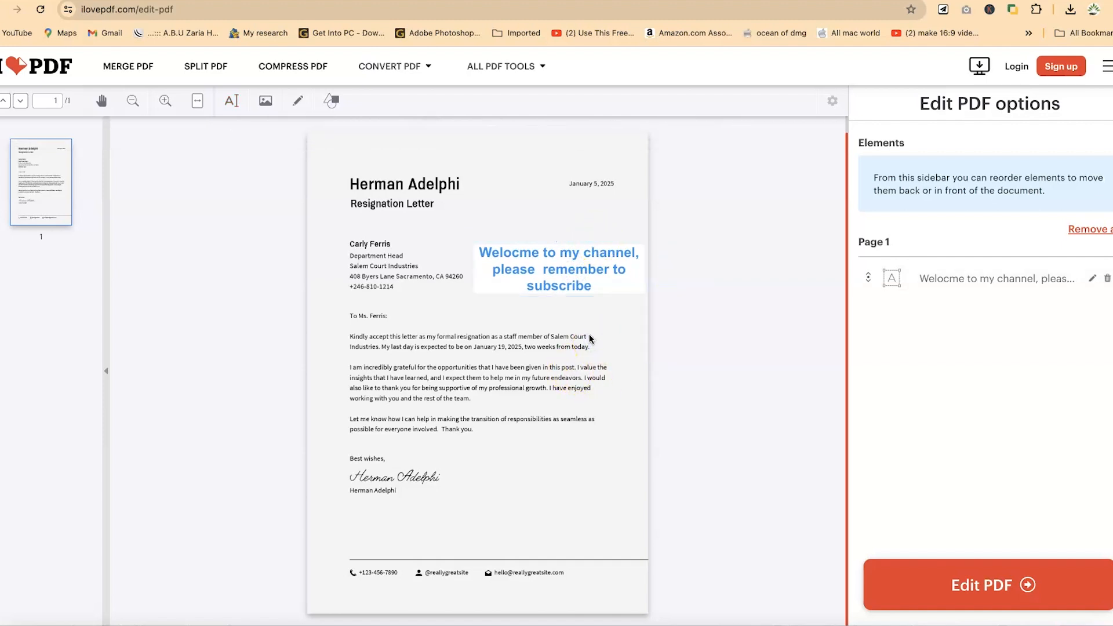
pyautogui.click(572, 259)
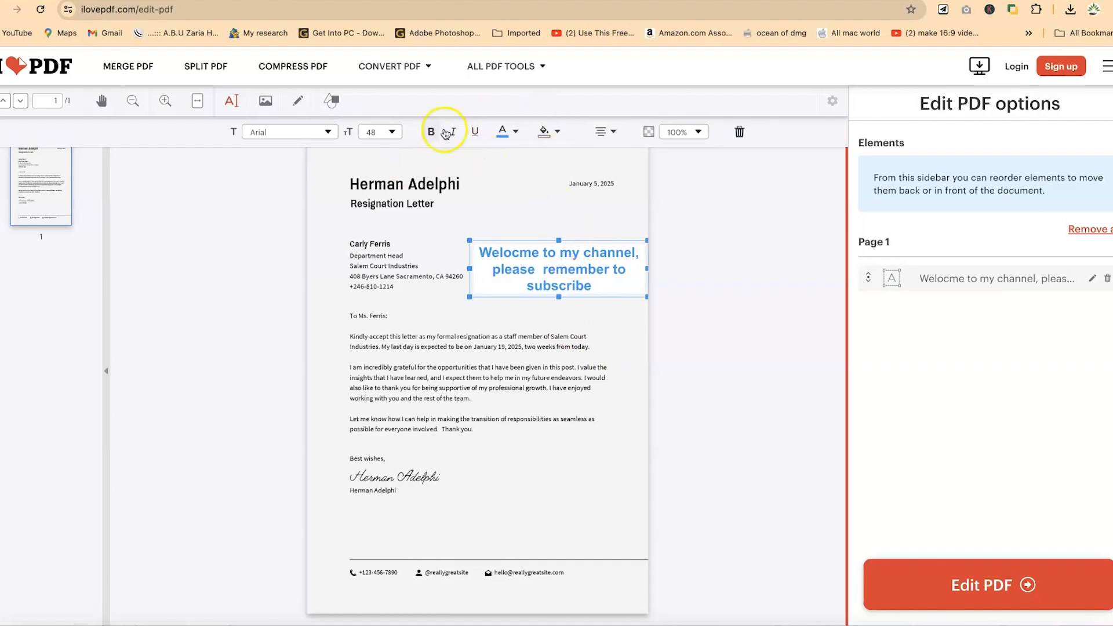
pyautogui.click(505, 204)
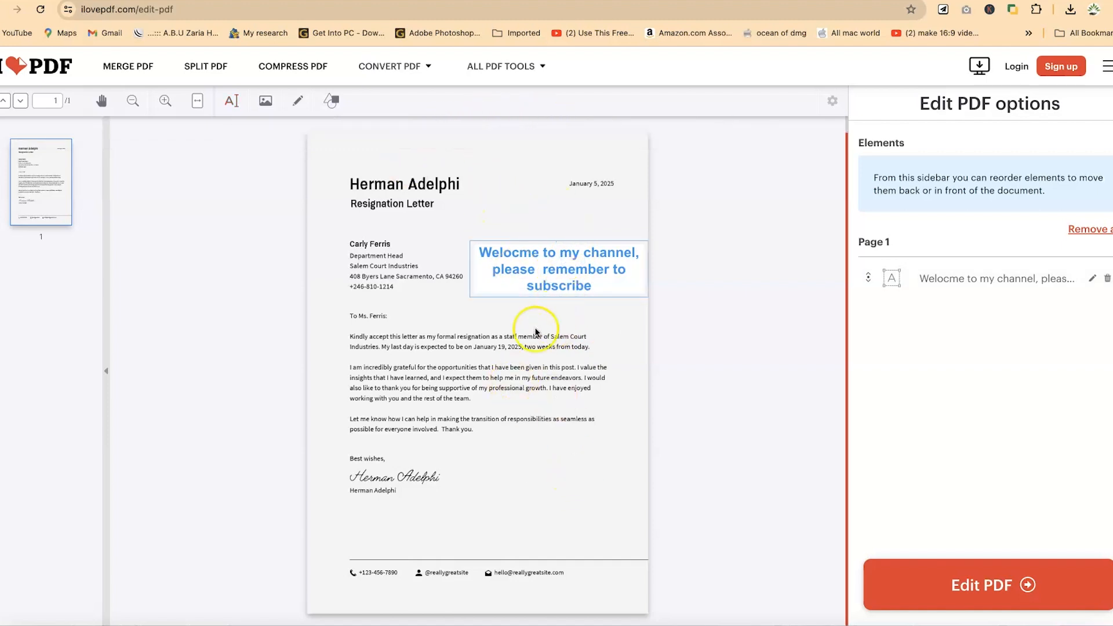
# Insert the image figma-crash-course-freecodecamp.jpg from the Downloads folder onto the letter.
pyautogui.click(265, 108)
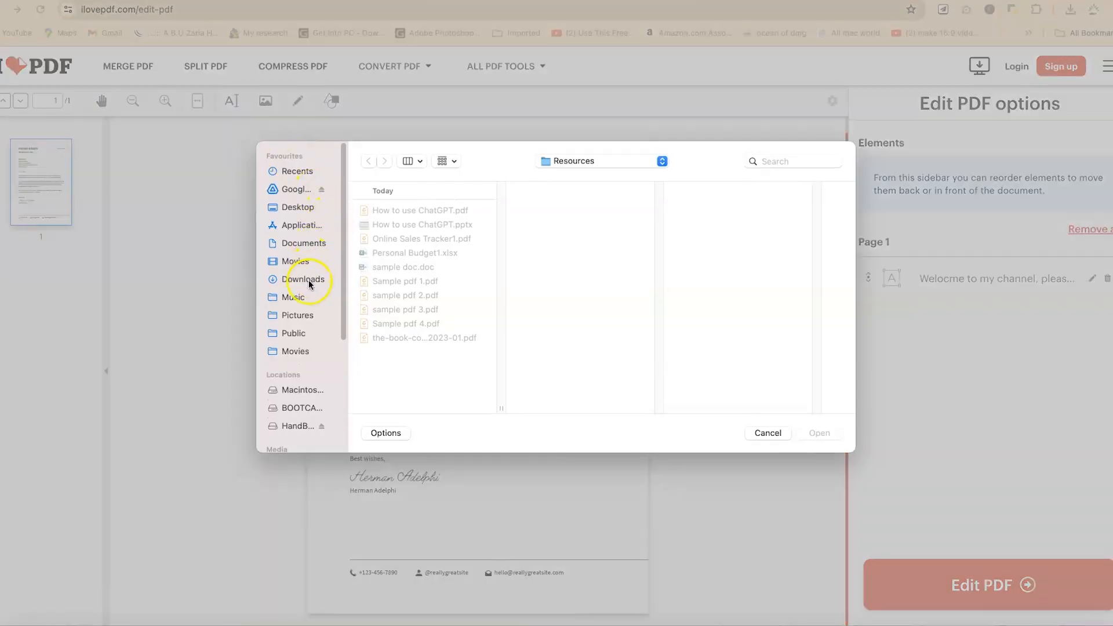
pyautogui.click(303, 281)
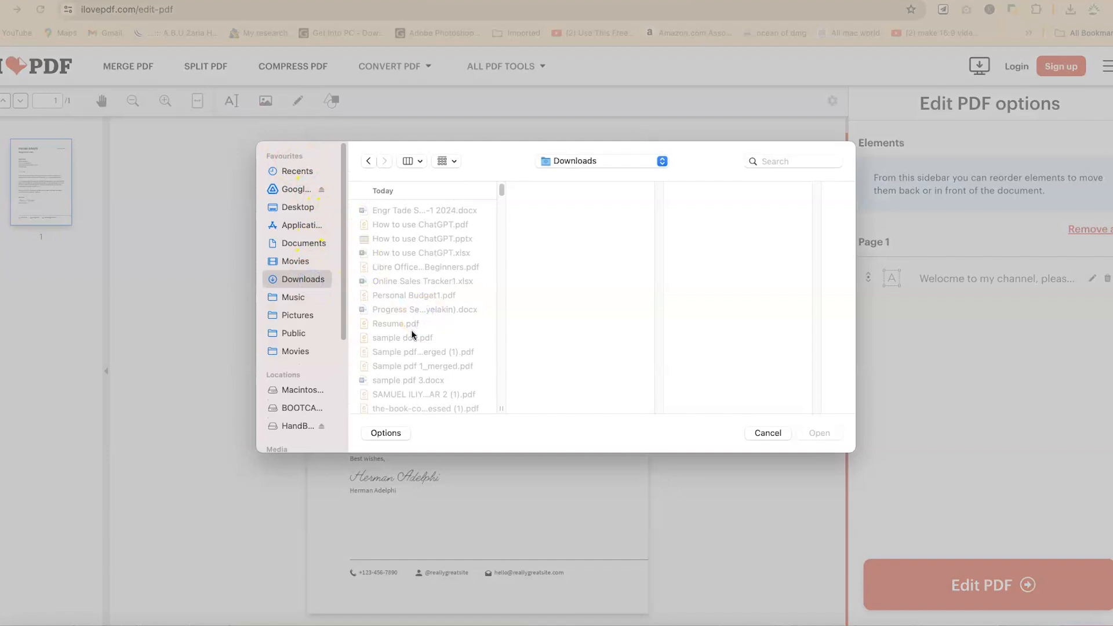
pyautogui.scroll(-5, 413, 335)
pyautogui.click(415, 356)
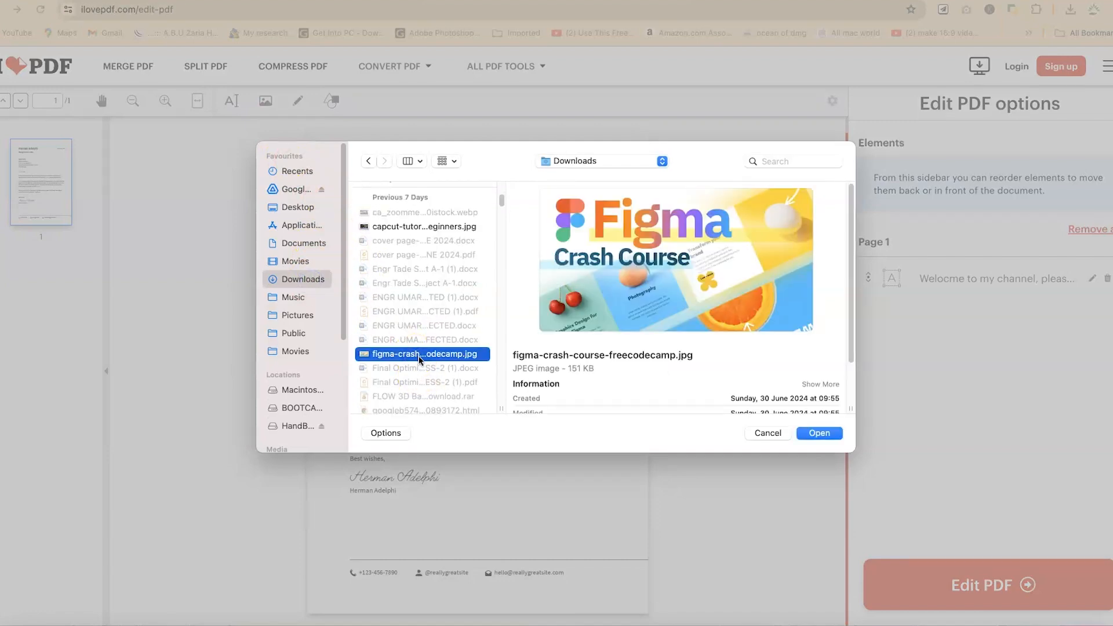
pyautogui.click(837, 441)
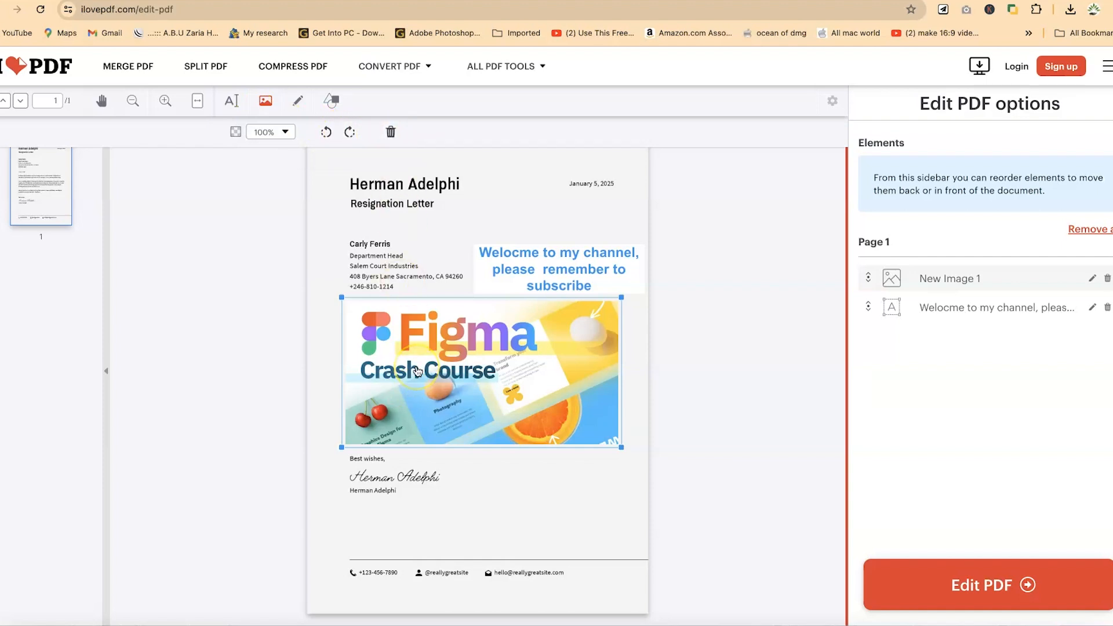
# Shrink the Figma image and move it to the lower right, just above the footer.
pyautogui.moveTo(341, 298); pyautogui.dragTo(580, 409)
pyautogui.moveTo(606, 443); pyautogui.dragTo(602, 532)
pyautogui.click(603, 458)
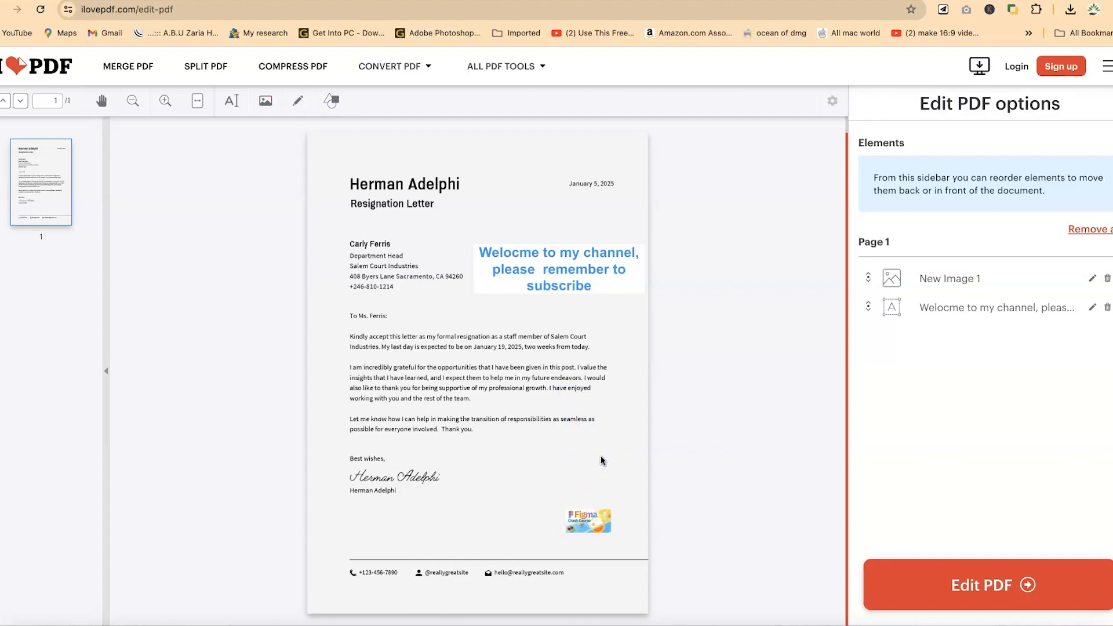
# Pick the Draw tool with purple ink and a thicker stroke, and draw squiggles above the text box.
pyautogui.click(302, 136)
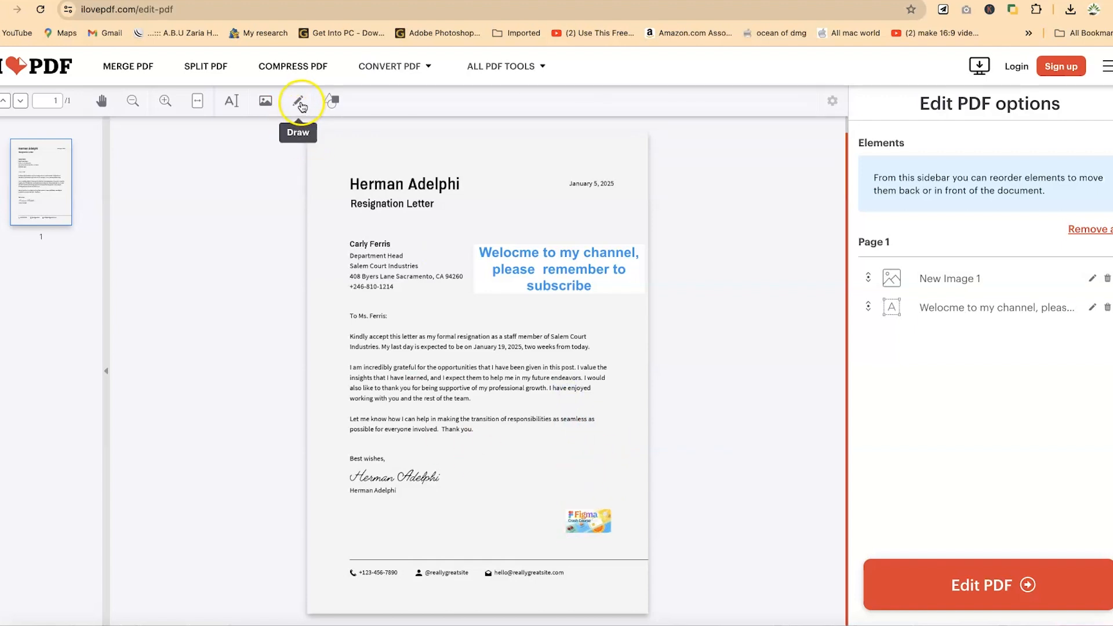
pyautogui.click(300, 103)
pyautogui.click(262, 132)
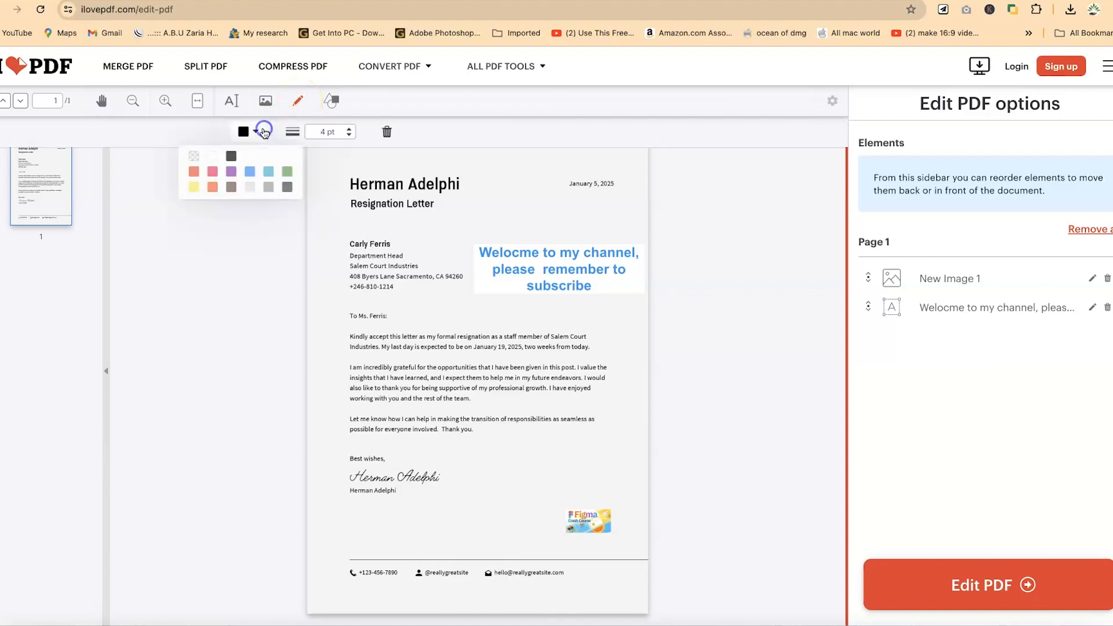
pyautogui.click(231, 171)
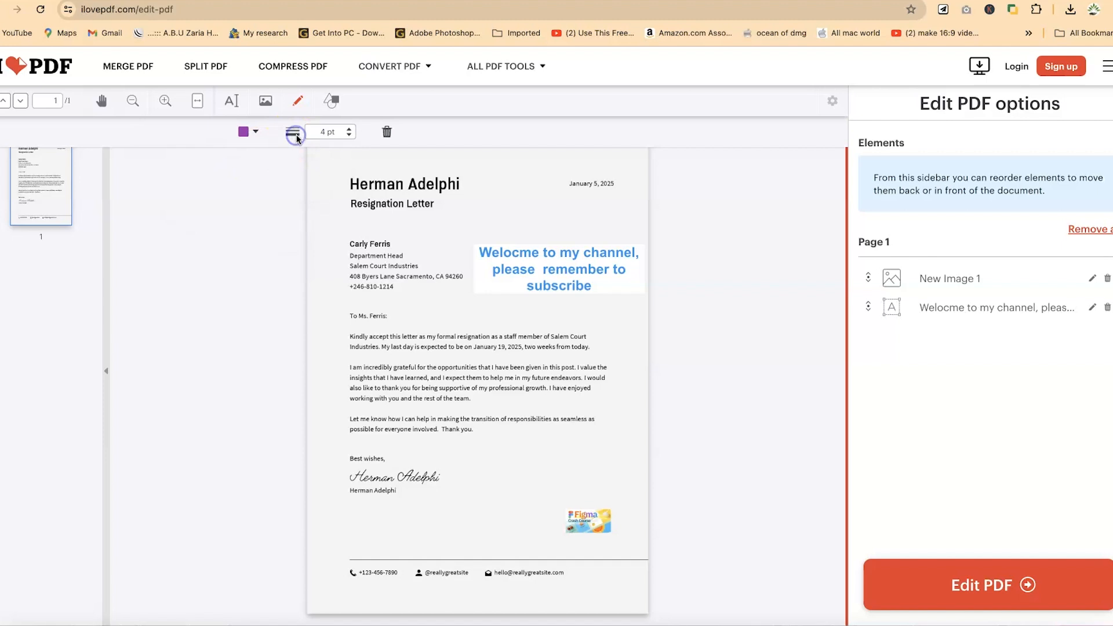
pyautogui.click(349, 136)
pyautogui.moveTo(468, 229)
pyautogui.mouseDown()
pyautogui.moveTo(485, 214)
pyautogui.moveTo(547, 228)
pyautogui.mouseUp()
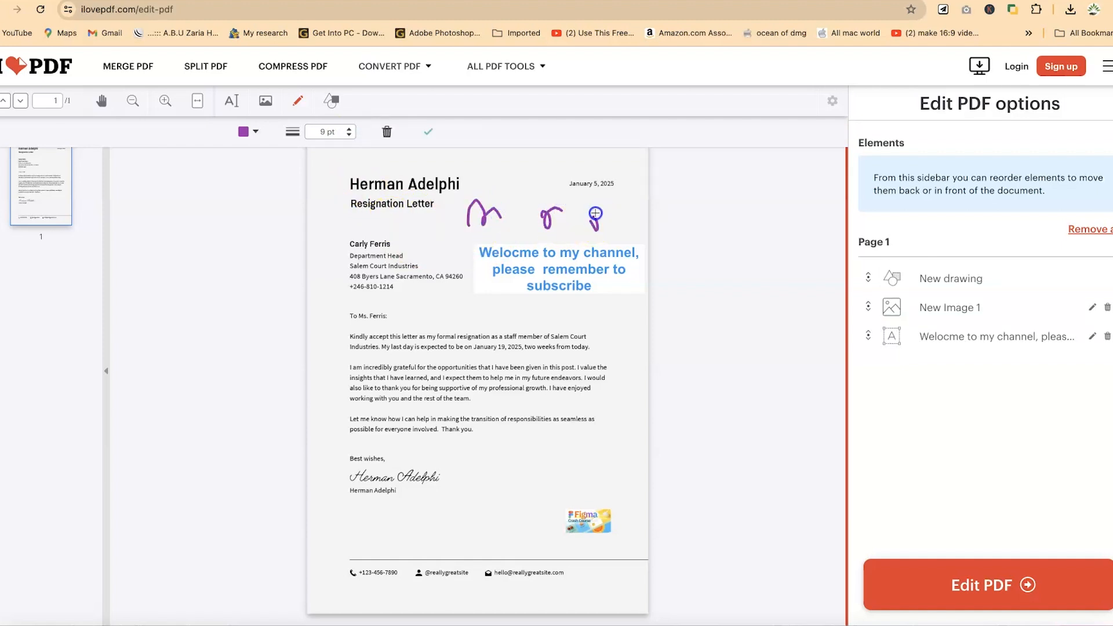
# Reduce the stroke to 3 pt, draw another squiggle beside the recipient's address, and finish drawing.
pyautogui.click(349, 137)
pyautogui.click(350, 137)
pyautogui.click(350, 137)
pyautogui.click(350, 137)
pyautogui.click(350, 137)
pyautogui.click(350, 137)
pyautogui.moveTo(392, 230); pyautogui.dragTo(455, 250)
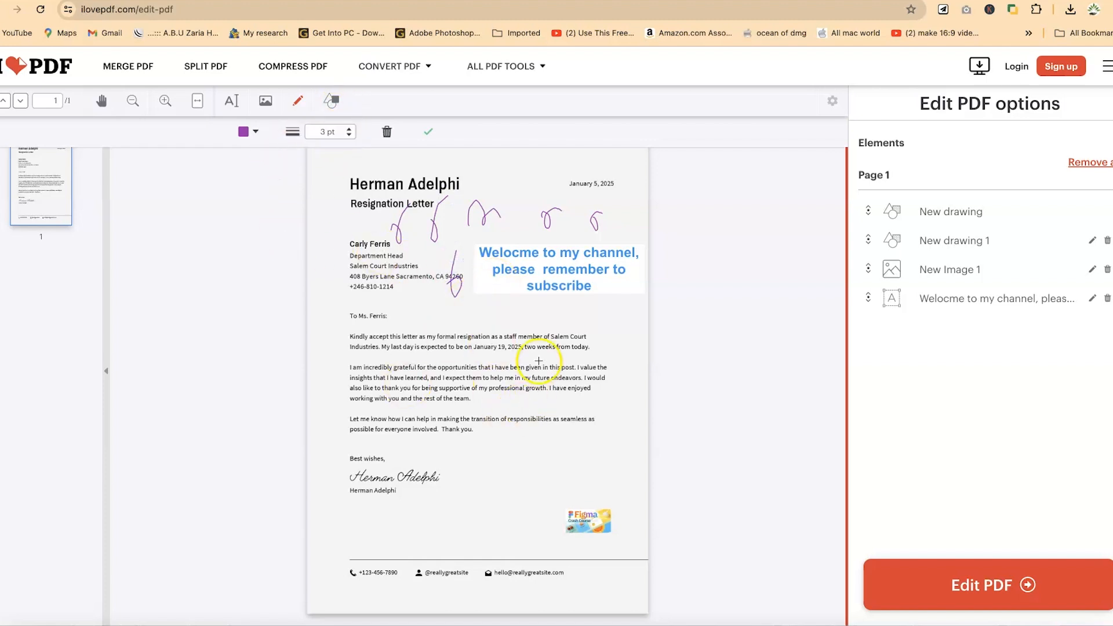
pyautogui.click(294, 109)
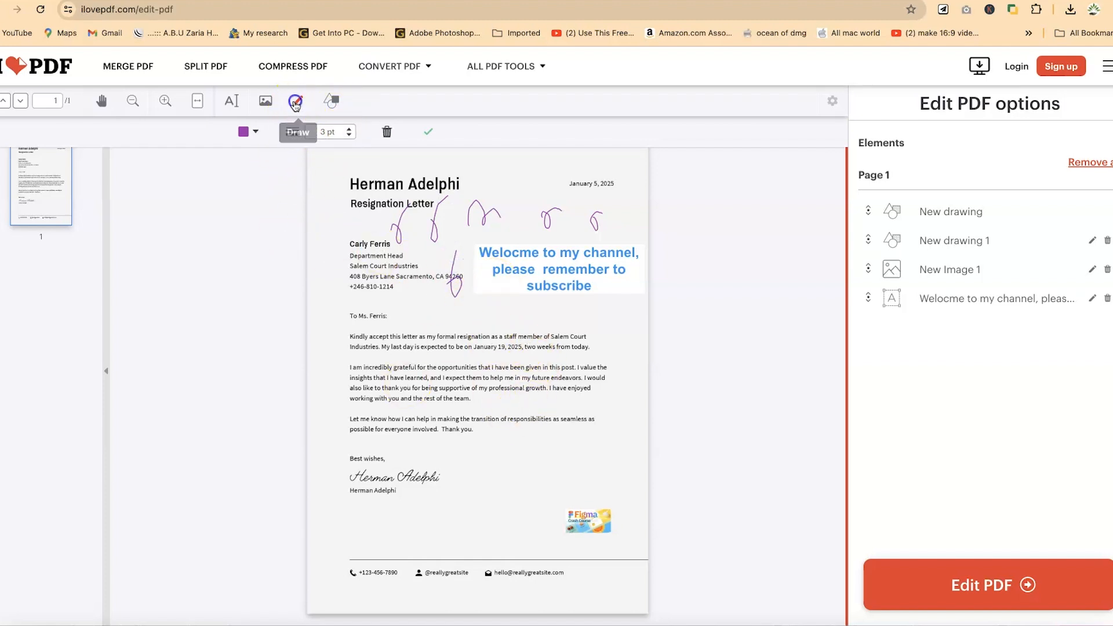
pyautogui.click(428, 132)
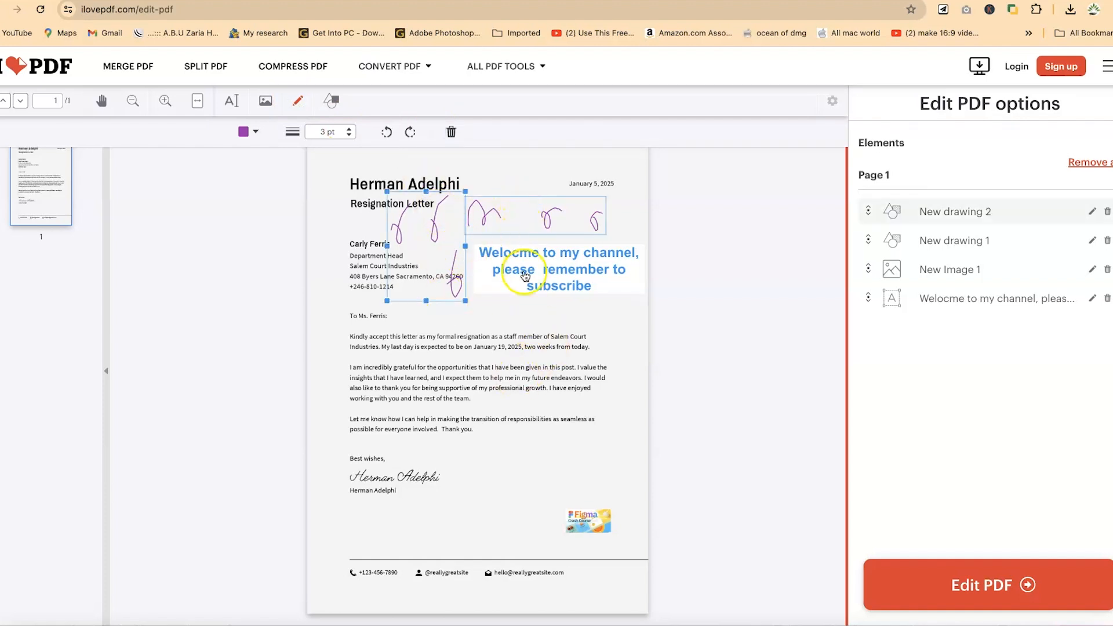
# Delete both freehand squiggle drawings from the letter.
pyautogui.click(515, 334)
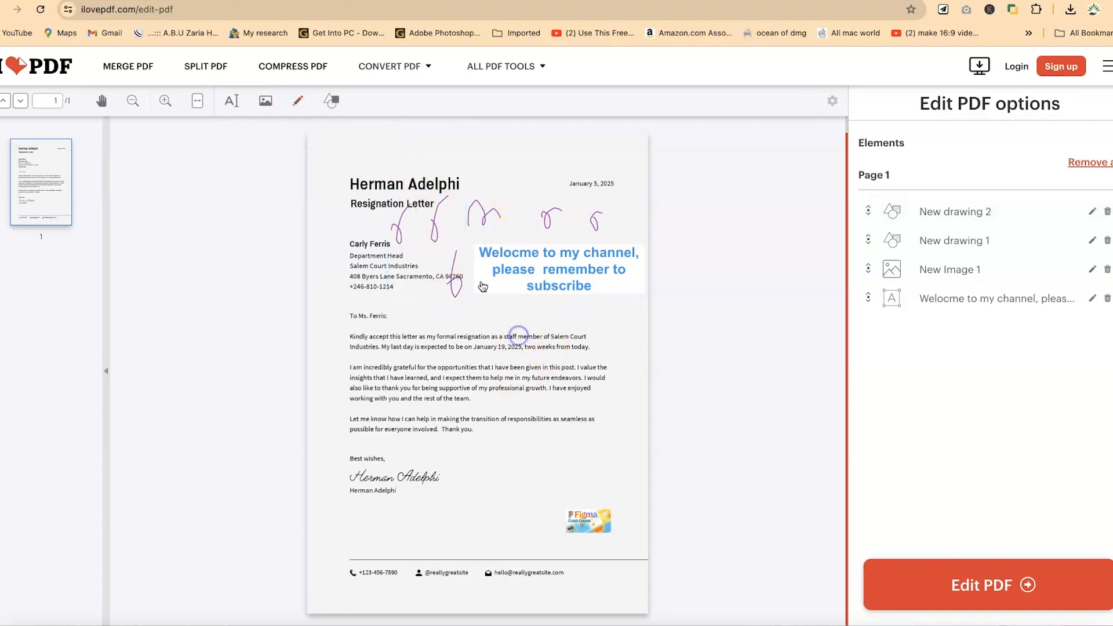
pyautogui.click(433, 223)
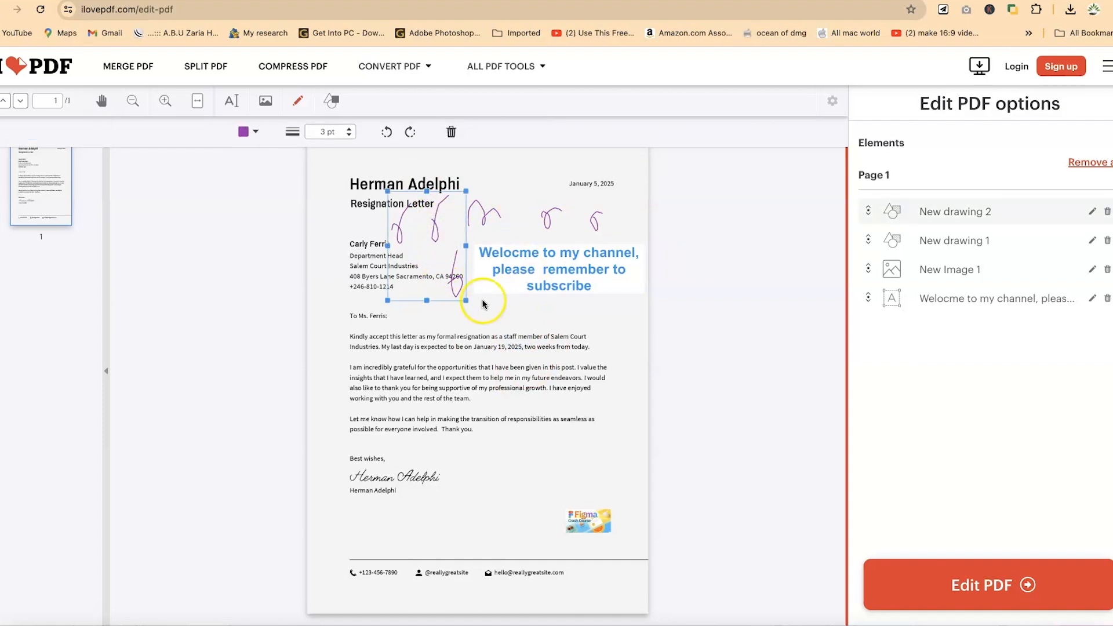
pyautogui.click(451, 129)
pyautogui.click(479, 221)
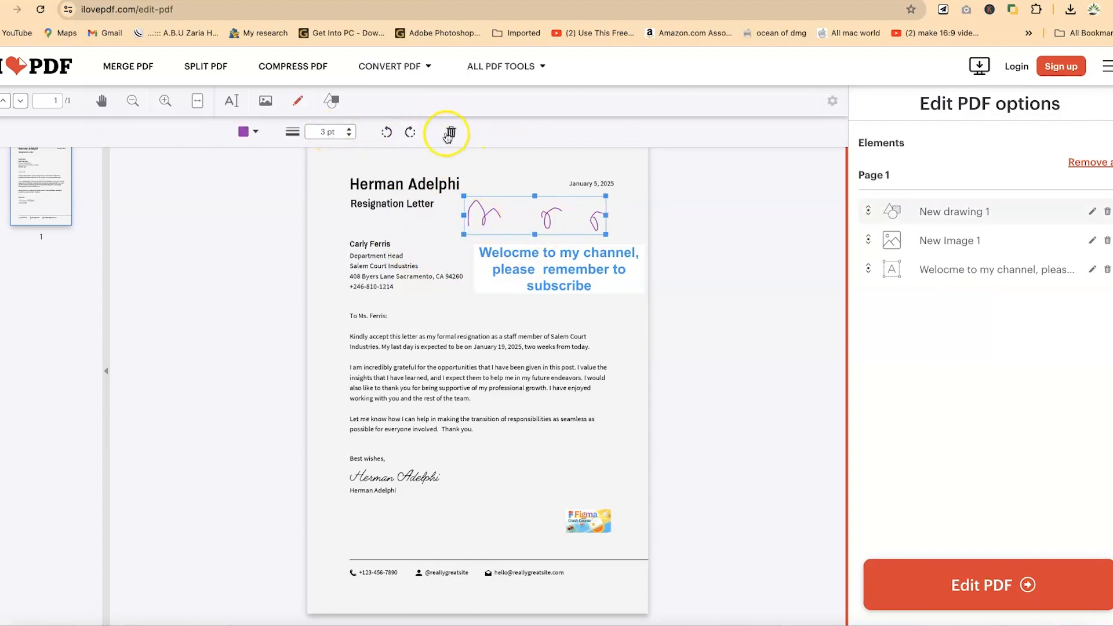
pyautogui.click(450, 133)
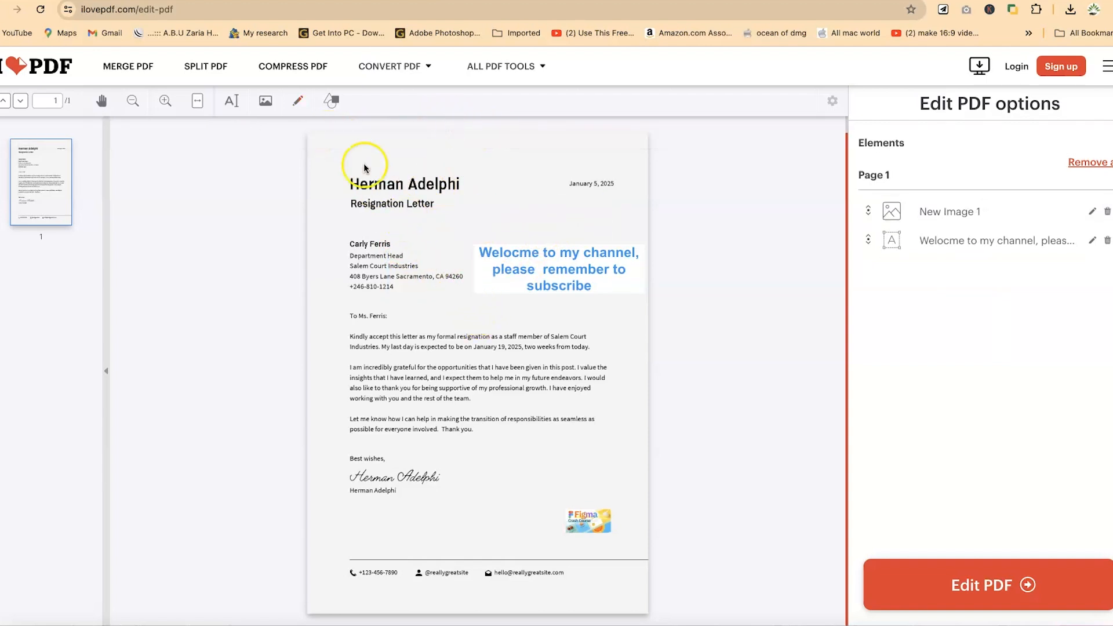
# Draw a straight line from the recipient's name toward the upper right and colour it purple.
pyautogui.click(335, 113)
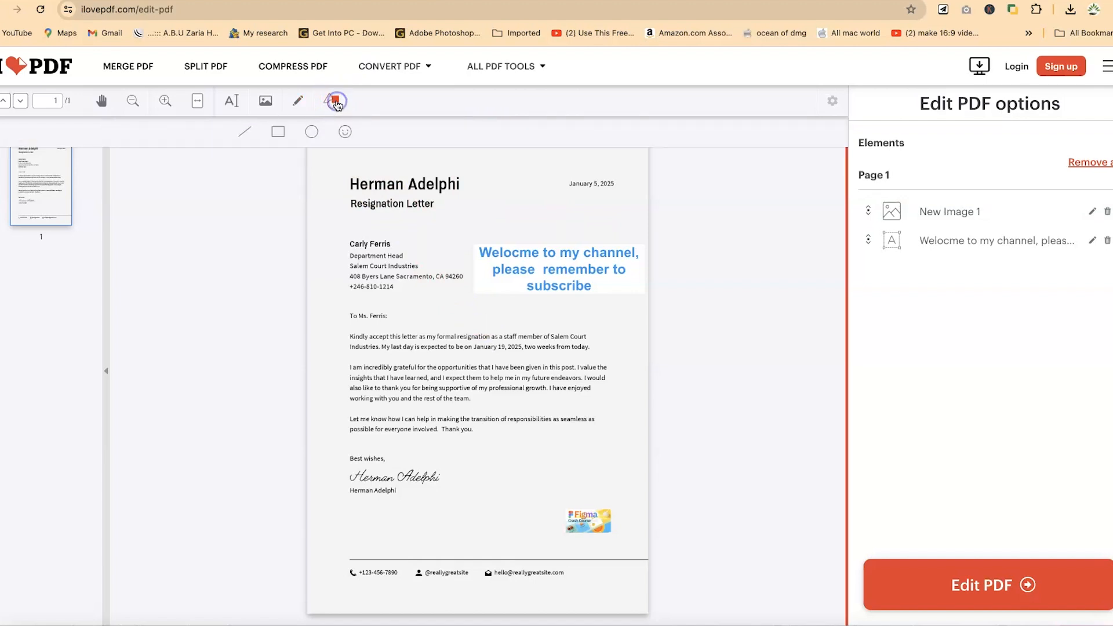
pyautogui.click(242, 138)
pyautogui.moveTo(385, 243); pyautogui.dragTo(450, 231)
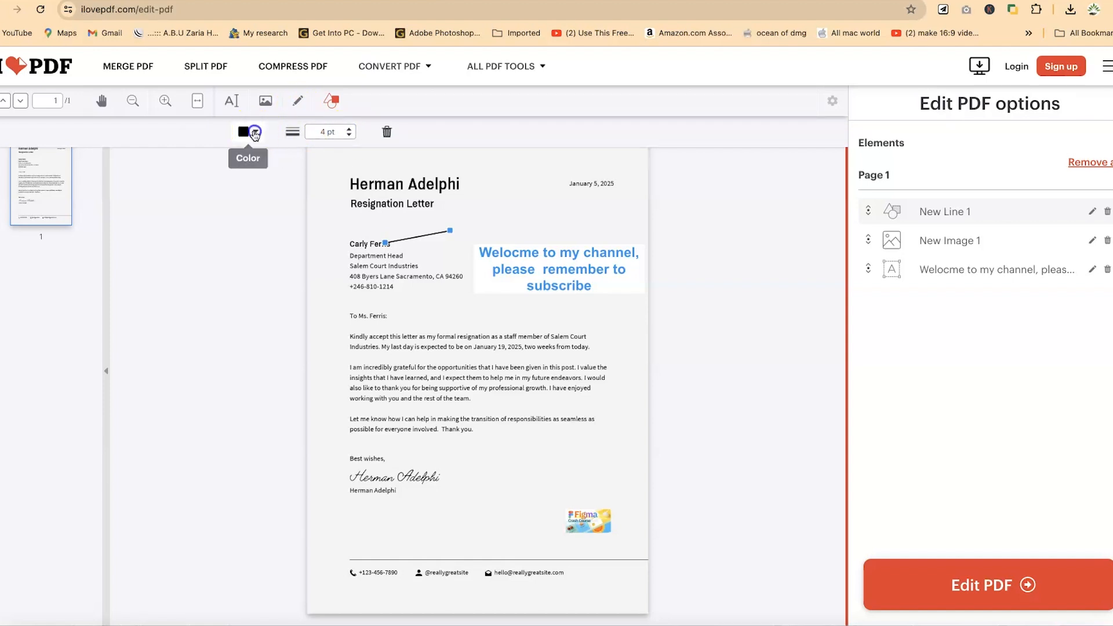
pyautogui.click(253, 133)
pyautogui.click(233, 172)
# Insert a heart symbol and move it up beside the sender's name, between the name and the date.
pyautogui.click(332, 101)
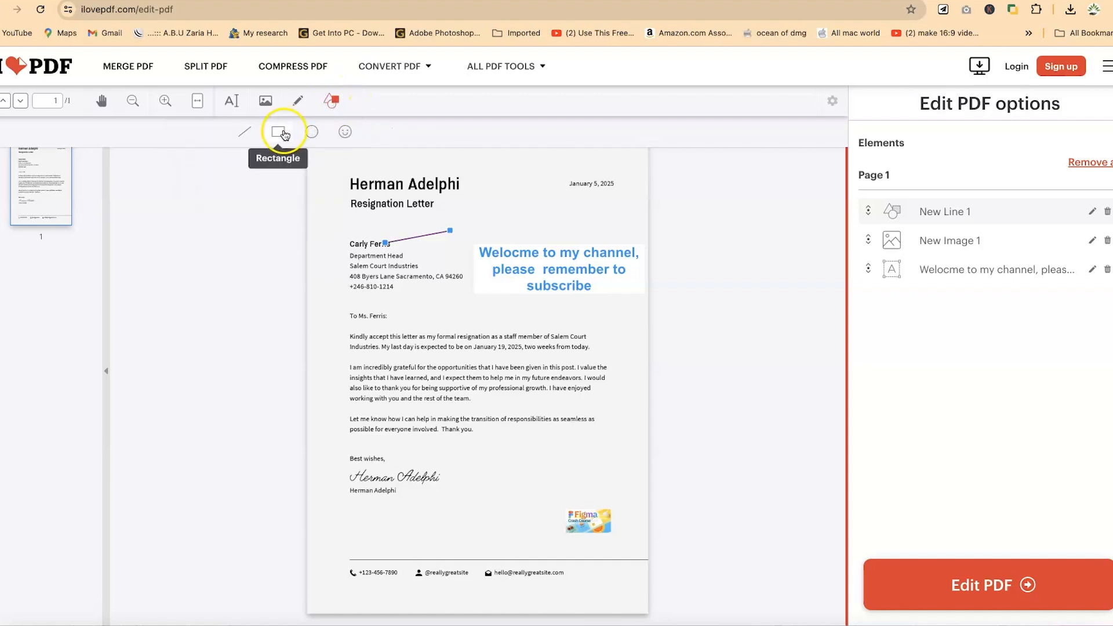
pyautogui.click(344, 134)
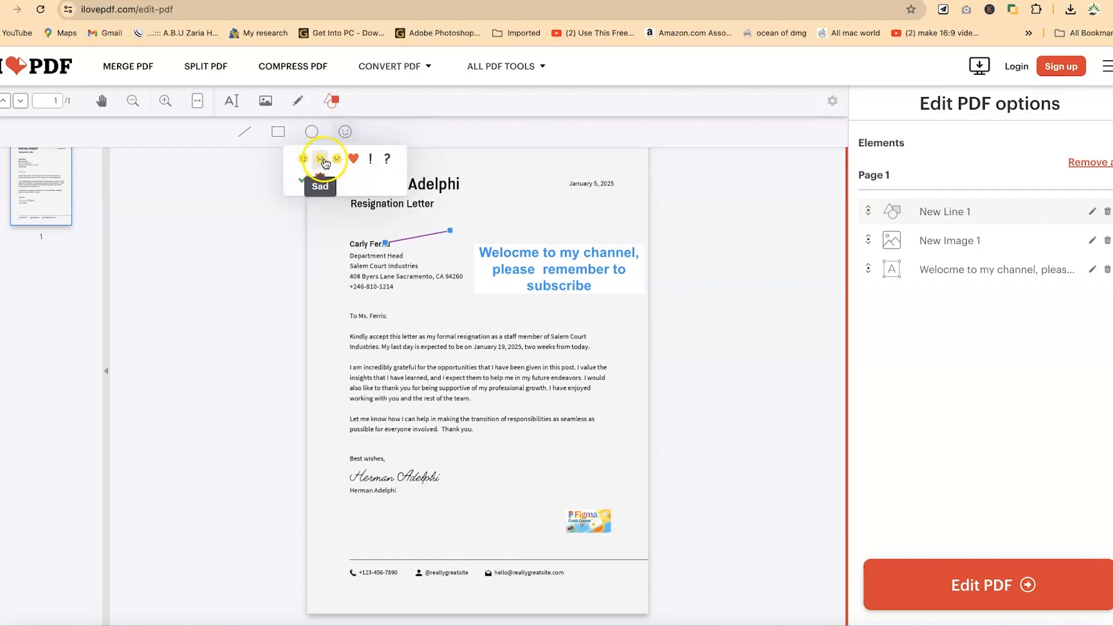
pyautogui.click(354, 159)
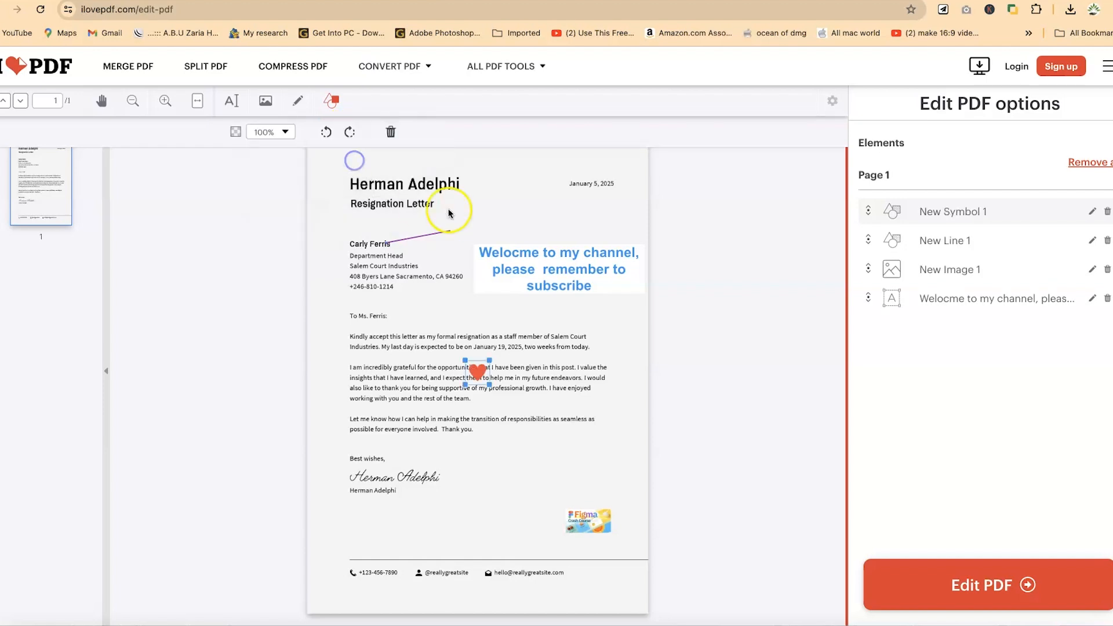
pyautogui.moveTo(497, 389); pyautogui.dragTo(503, 193)
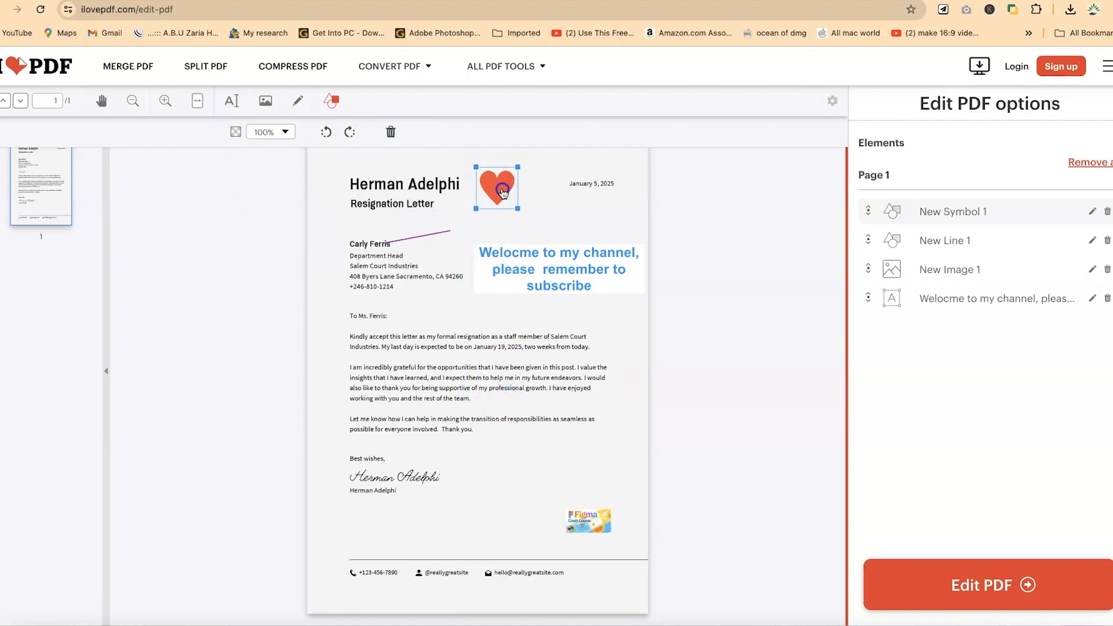
pyautogui.click(522, 351)
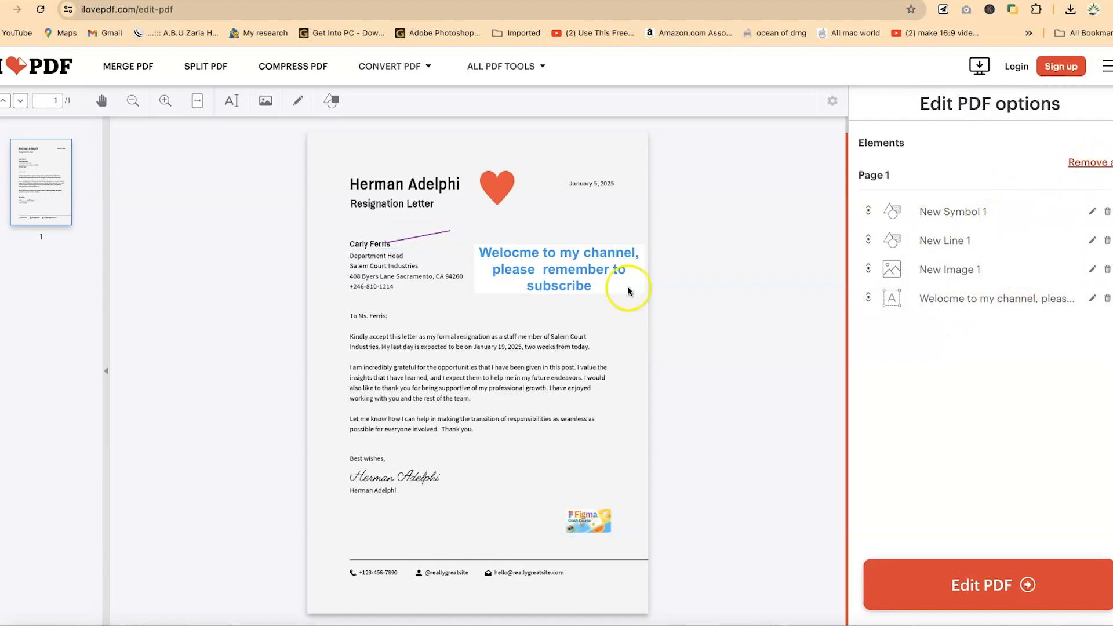
# Examine the elements list, opening each item's rename field and selecting each element in turn.
pyautogui.click(1093, 216)
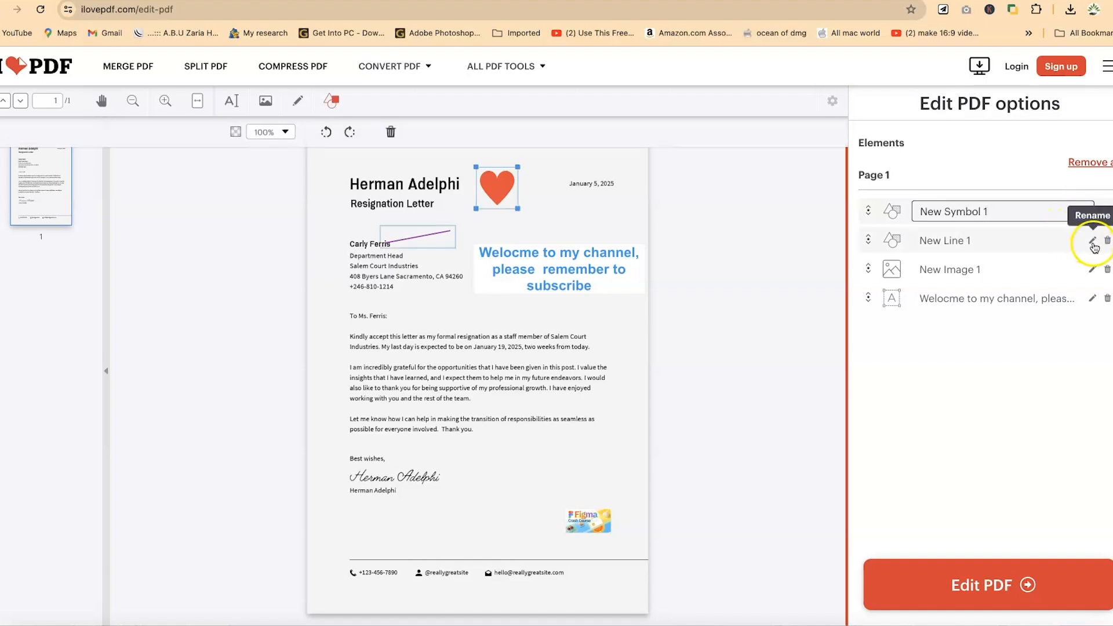
pyautogui.click(1092, 240)
pyautogui.click(1093, 269)
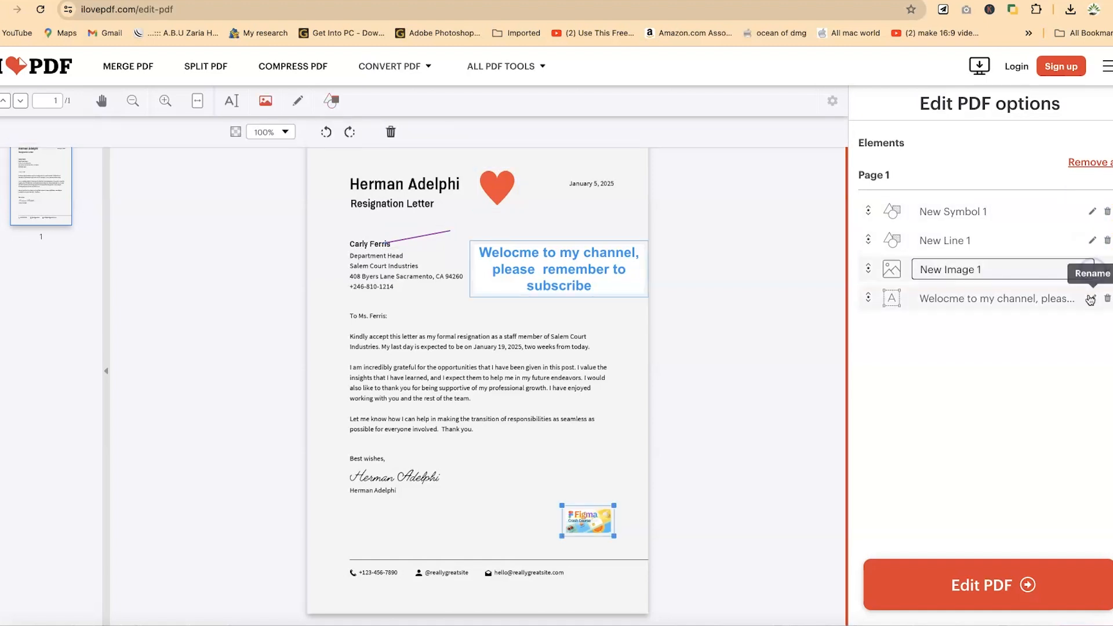
pyautogui.click(1092, 298)
pyautogui.click(1001, 367)
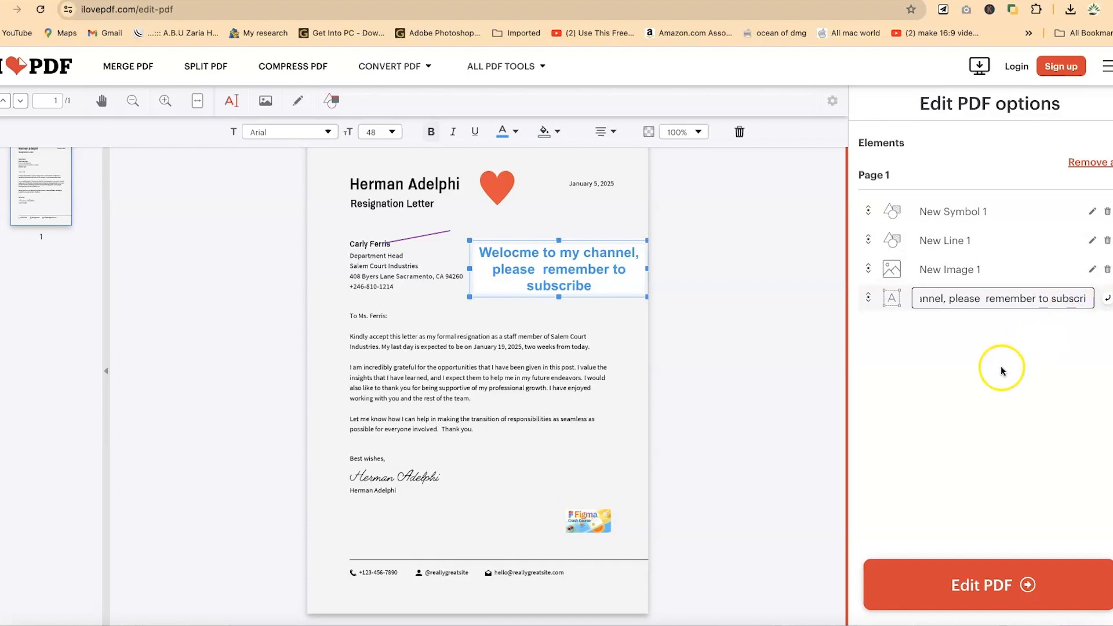
pyautogui.click(990, 277)
pyautogui.click(991, 276)
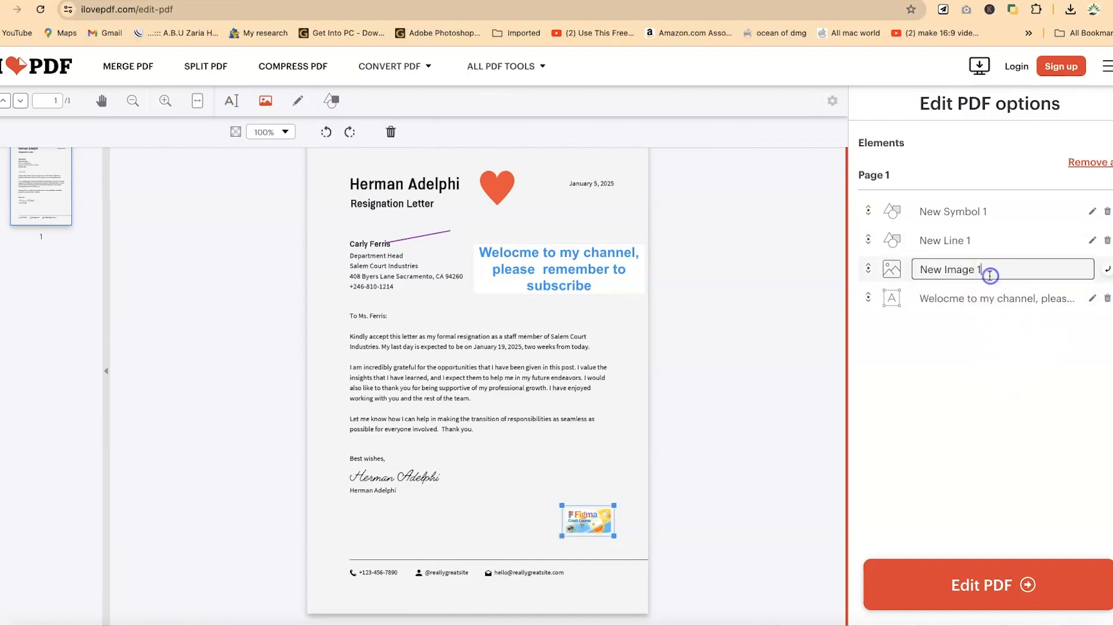
pyautogui.click(958, 241)
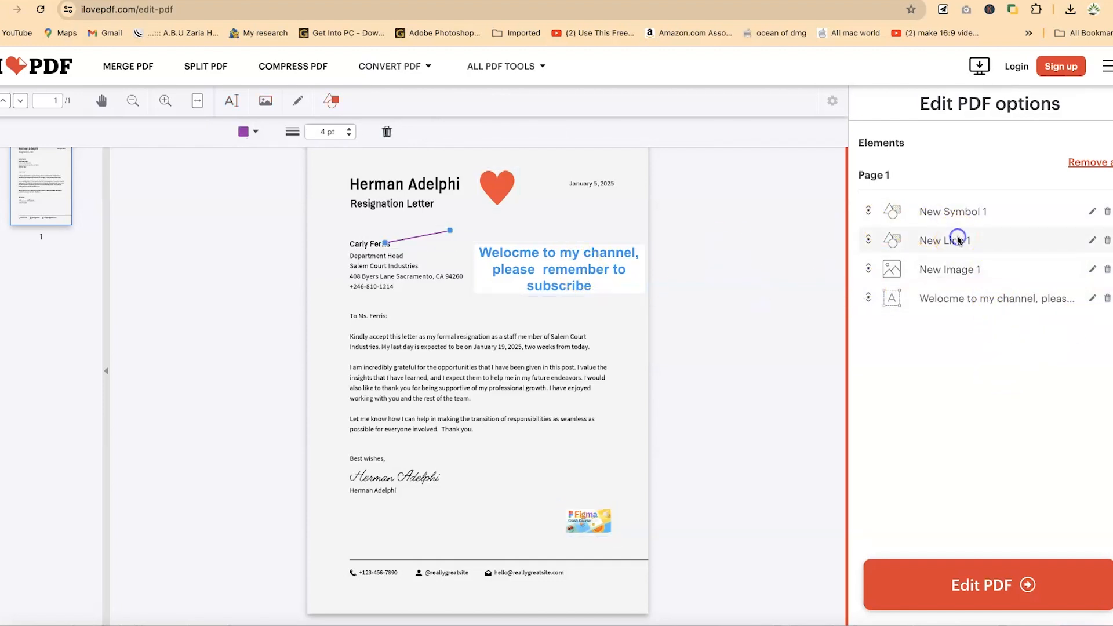
pyautogui.click(951, 211)
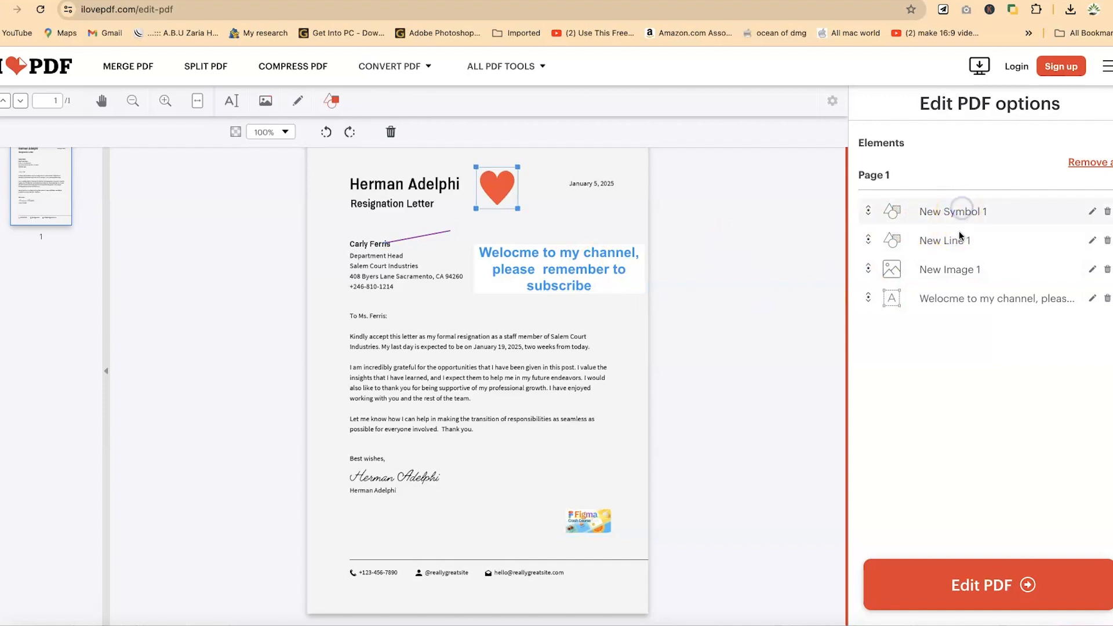
pyautogui.click(965, 306)
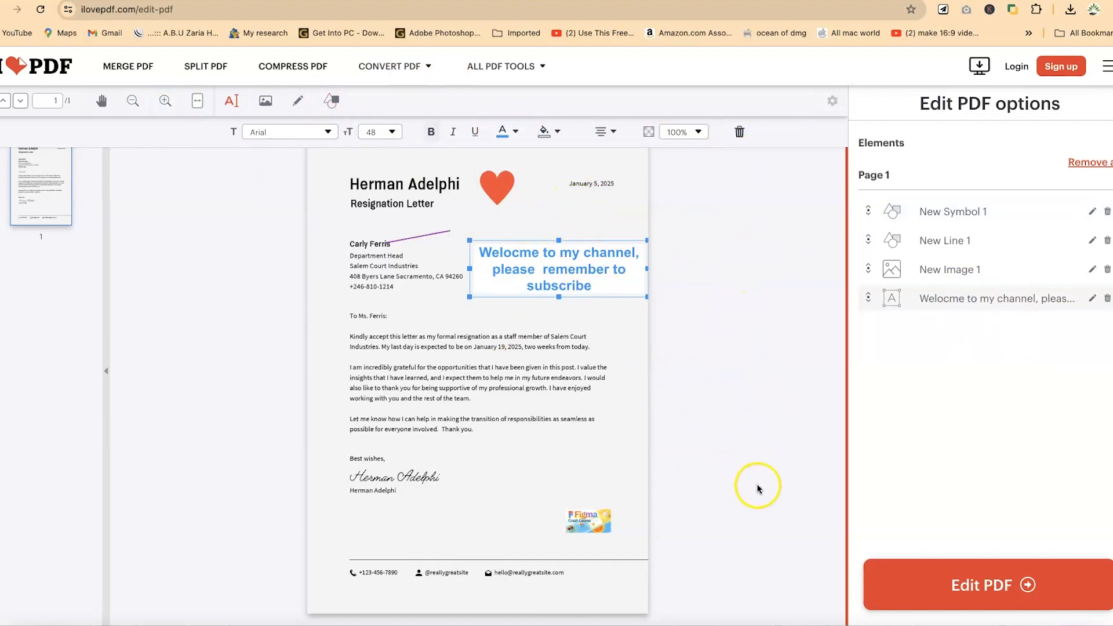
# Process the edited letter to produce the final PDF.
pyautogui.scroll(1, 520, 418)
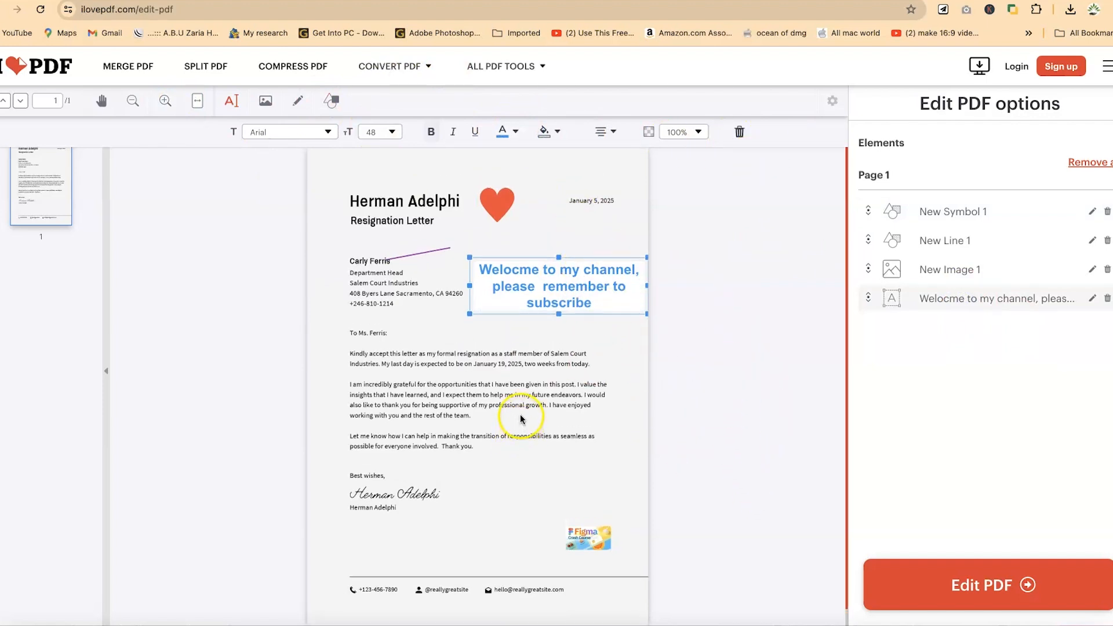
pyautogui.click(962, 592)
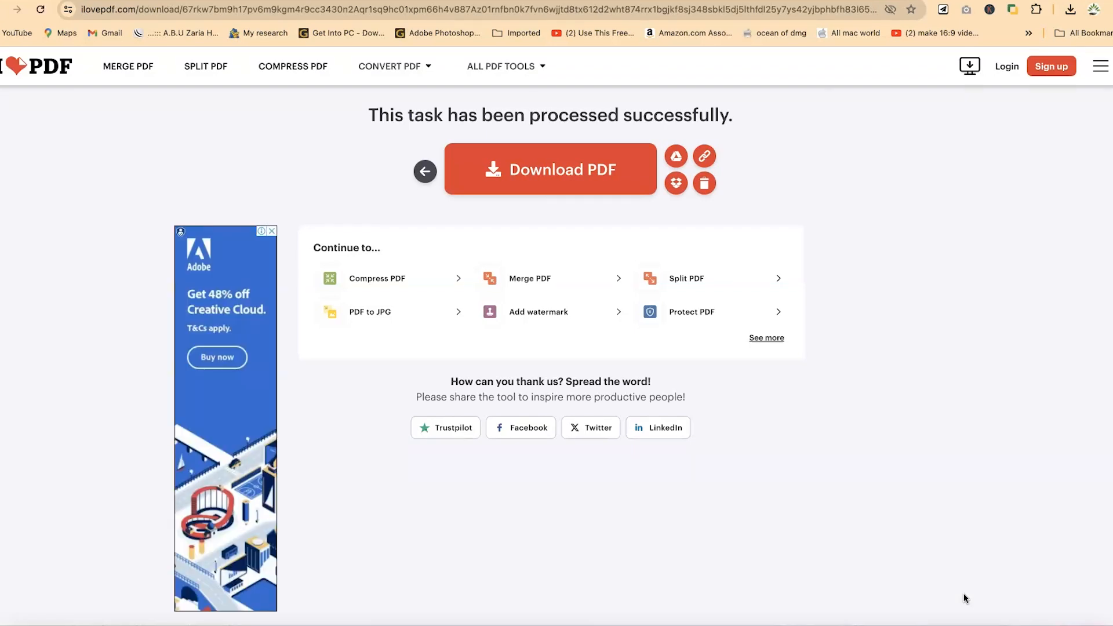
# Open the downloaded sample pdf 3.pdf in Foxit PDF Reader and scroll through the edited letter.
pyautogui.click(1078, 14)
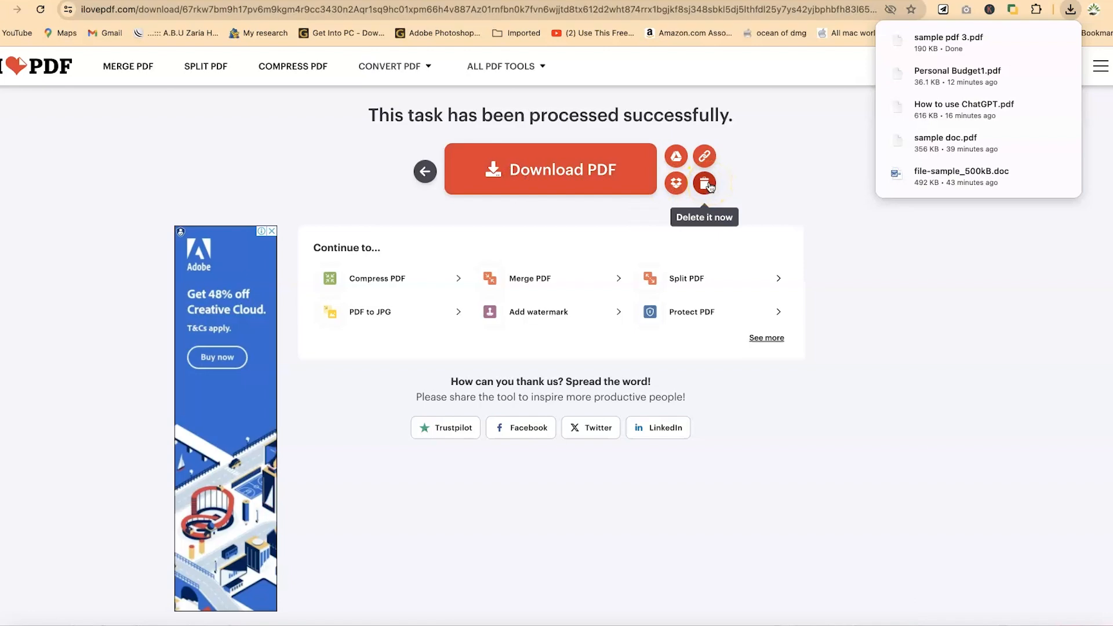
pyautogui.click(1033, 42)
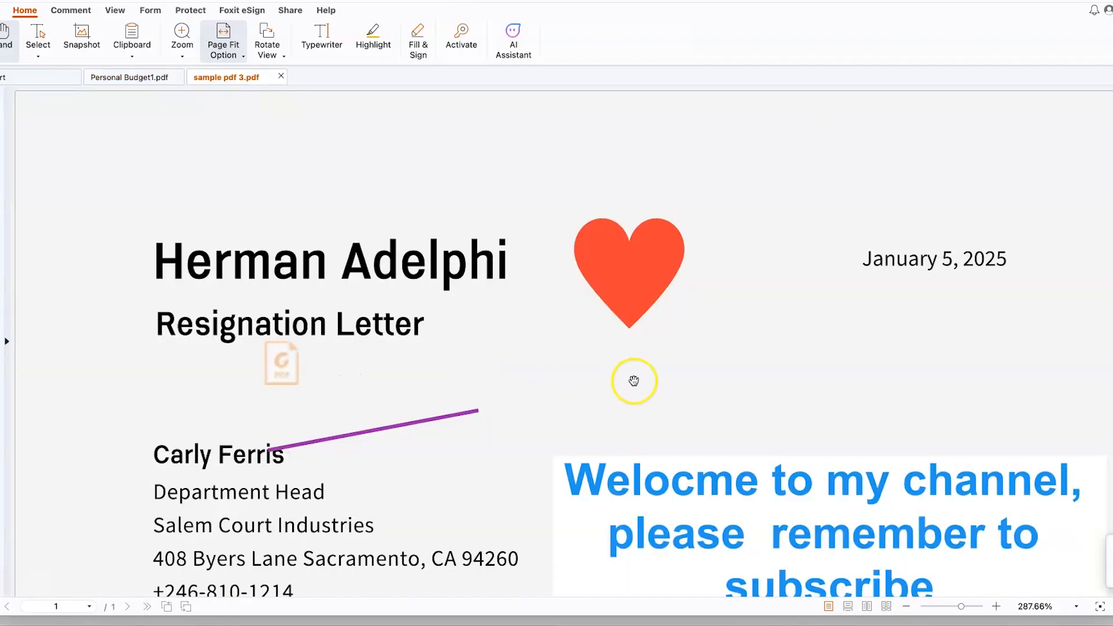
pyautogui.scroll(-5, 467, 413)
pyautogui.scroll(-8, 693, 400)
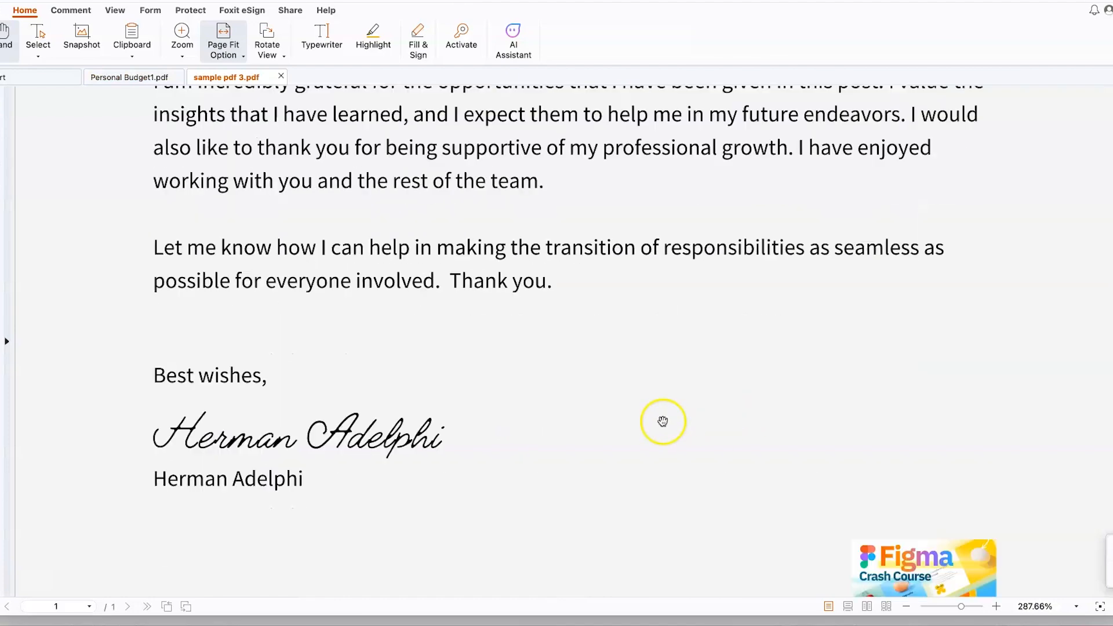
pyautogui.scroll(10, 667, 423)
pyautogui.scroll(5, 670, 431)
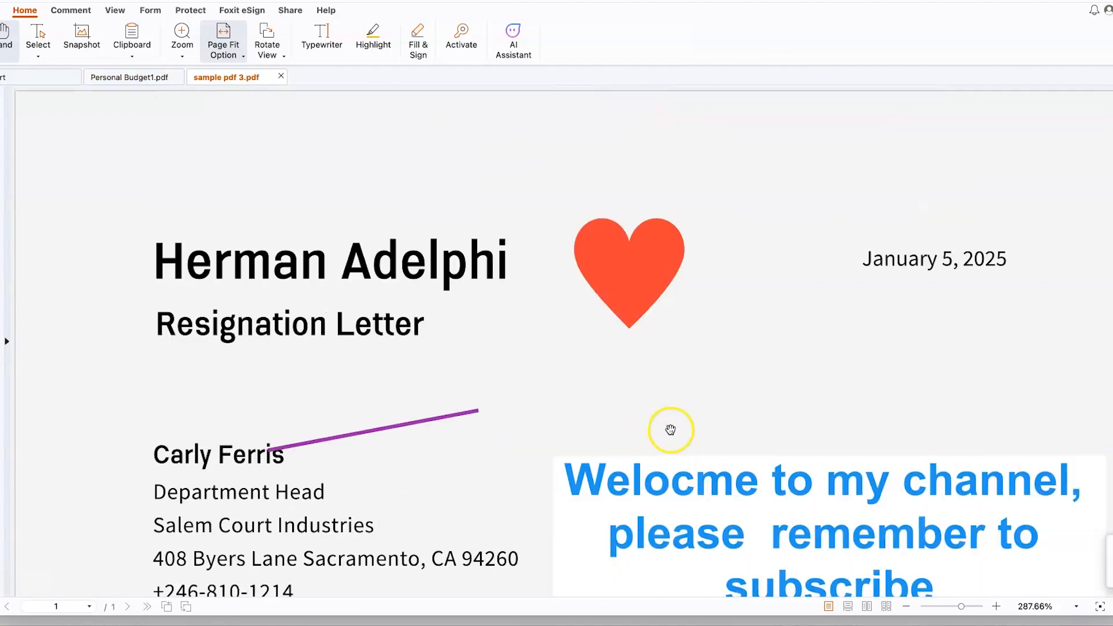